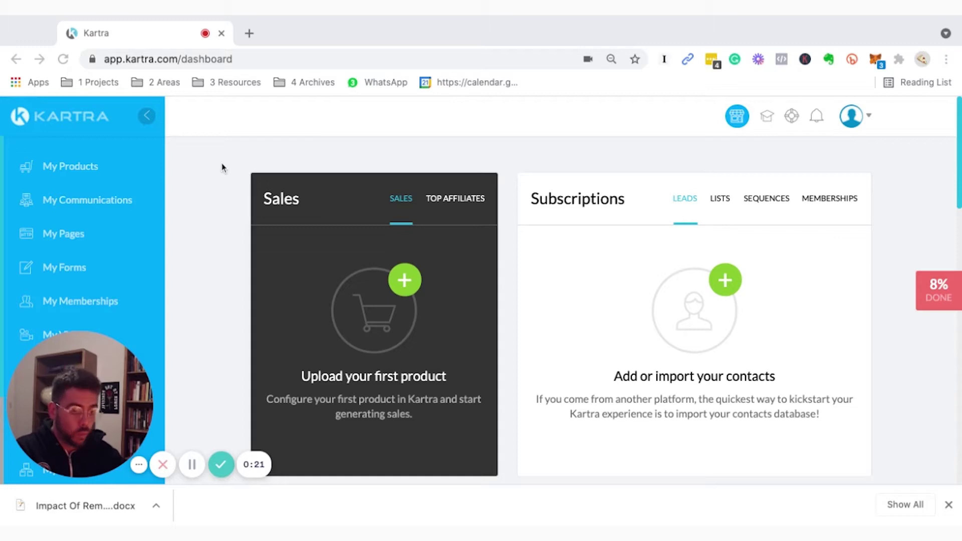
Scroll up and down through the Kartra dashboard cards to review them.
{"action": "scroll", "coordinate": [438, 194], "scroll_direction": "down", "scroll_amount": 1}
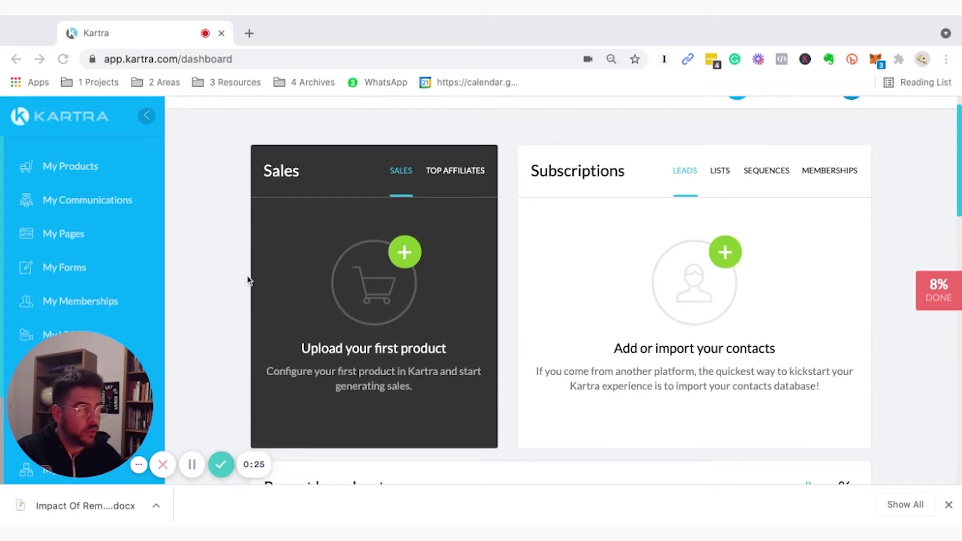
{"action": "scroll", "coordinate": [258, 326], "scroll_direction": "down", "scroll_amount": 5}
{"action": "scroll", "coordinate": [259, 334], "scroll_direction": "down", "scroll_amount": 13}
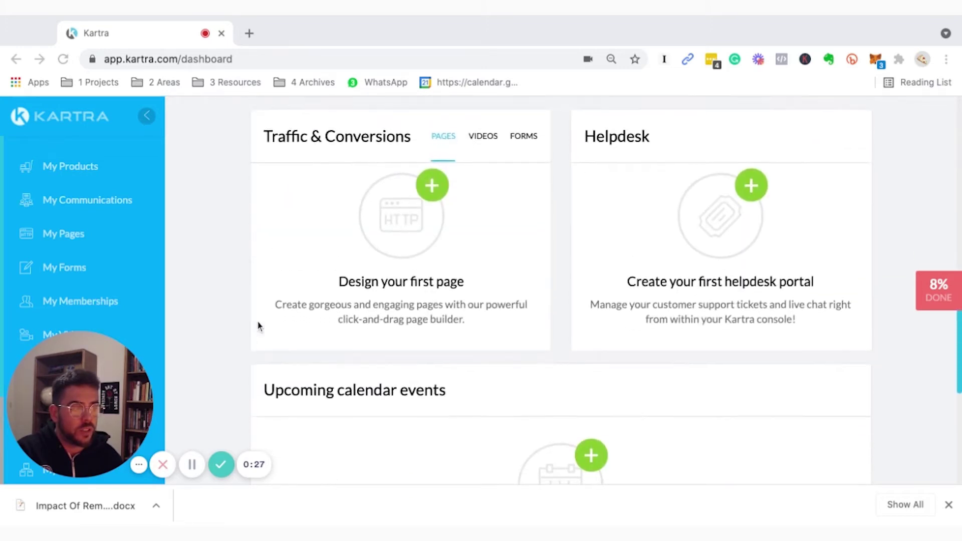
{"action": "scroll", "coordinate": [257, 326], "scroll_direction": "up", "scroll_amount": 15}
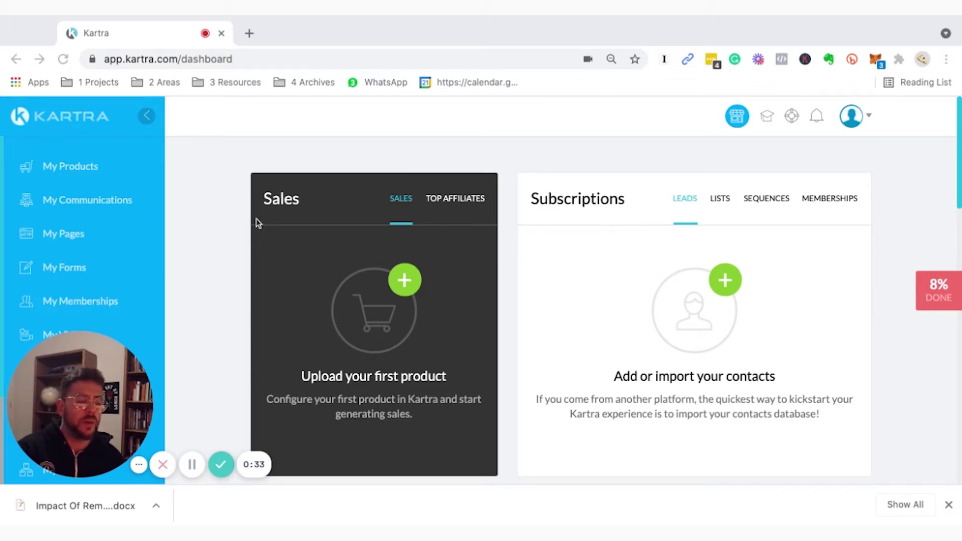
{"action": "scroll", "coordinate": [247, 228], "scroll_direction": "down", "scroll_amount": 5}
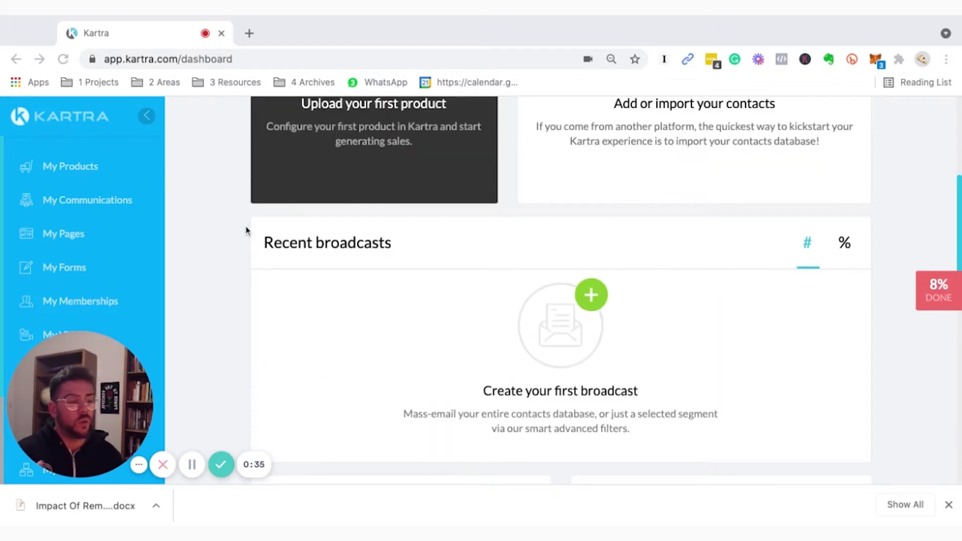
{"action": "scroll", "coordinate": [247, 230], "scroll_direction": "down", "scroll_amount": 7}
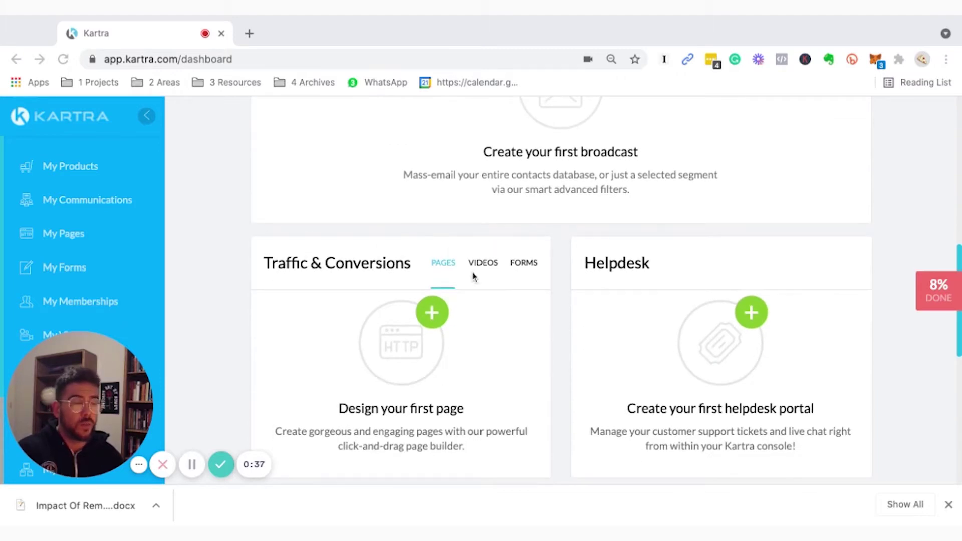
{"action": "scroll", "coordinate": [240, 258], "scroll_direction": "up", "scroll_amount": 12}
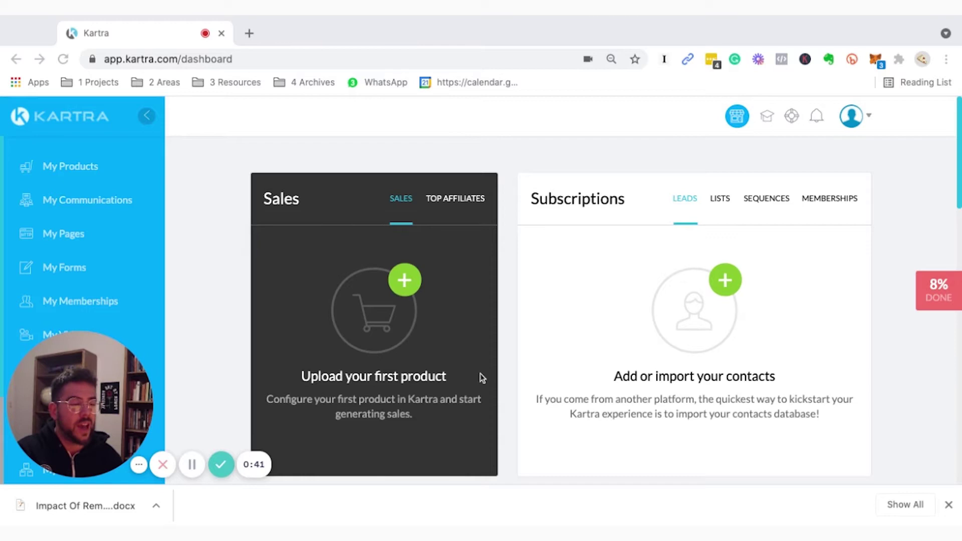
{"action": "scroll", "coordinate": [204, 315], "scroll_direction": "down", "scroll_amount": 1}
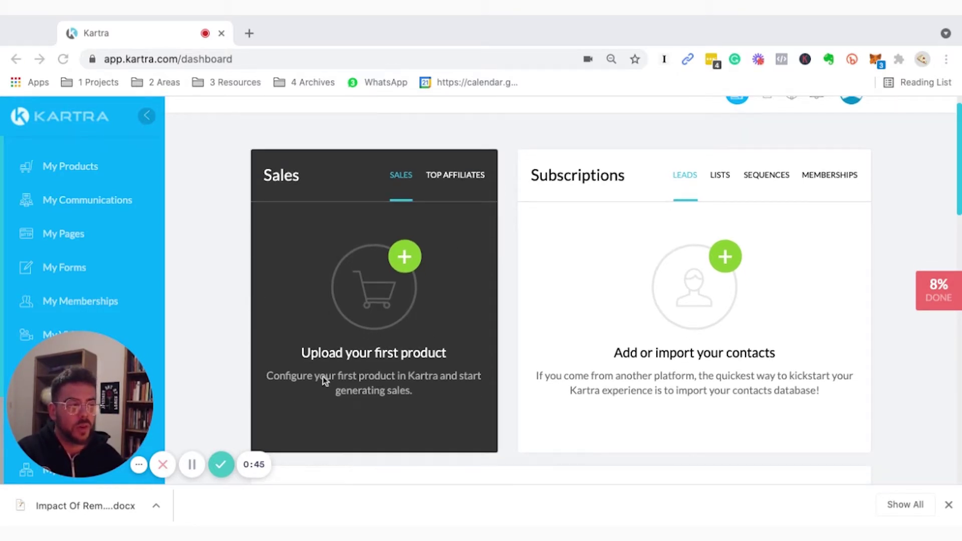
{"action": "left_click", "coordinate": [514, 246]}
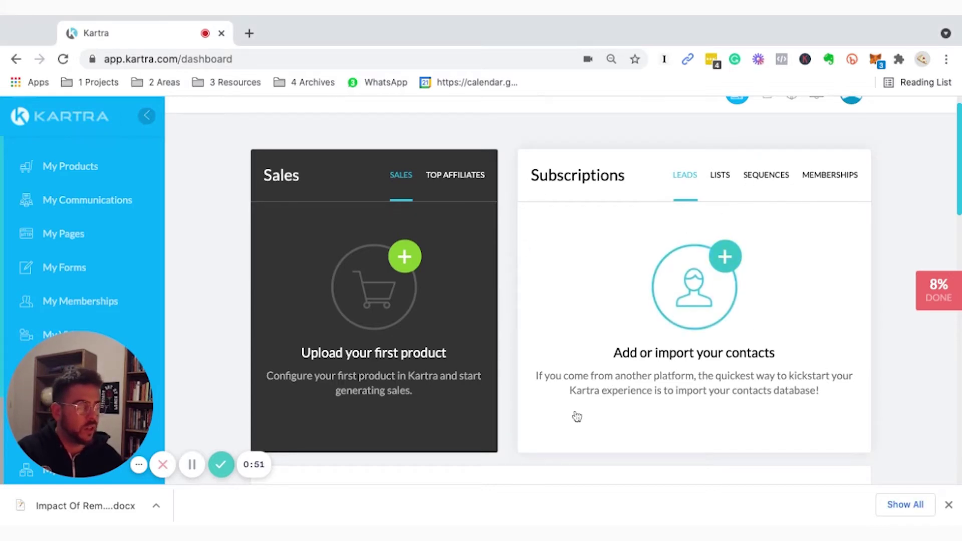
{"action": "scroll", "coordinate": [554, 288], "scroll_direction": "down", "scroll_amount": 5}
{"action": "scroll", "coordinate": [435, 360], "scroll_direction": "down", "scroll_amount": 3}
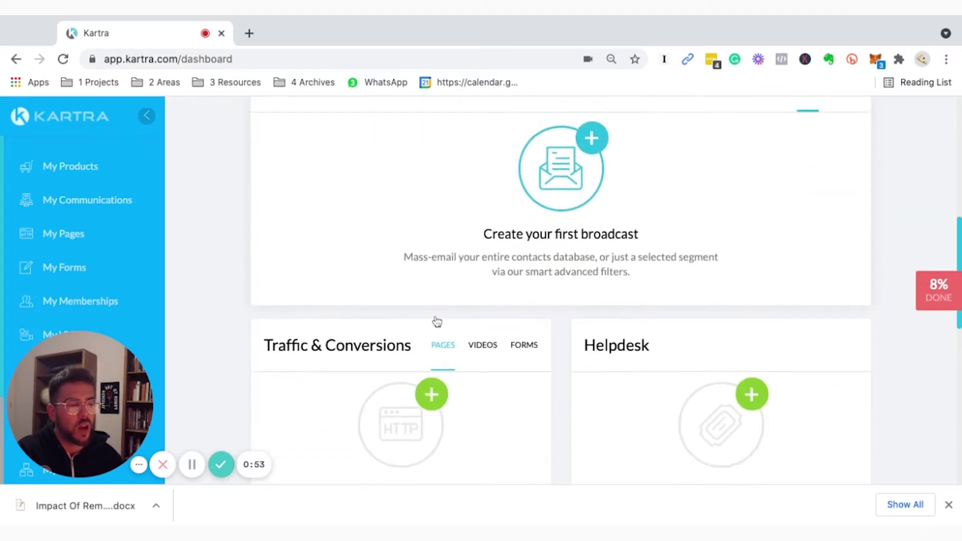
{"action": "scroll", "coordinate": [437, 322], "scroll_direction": "down", "scroll_amount": 4}
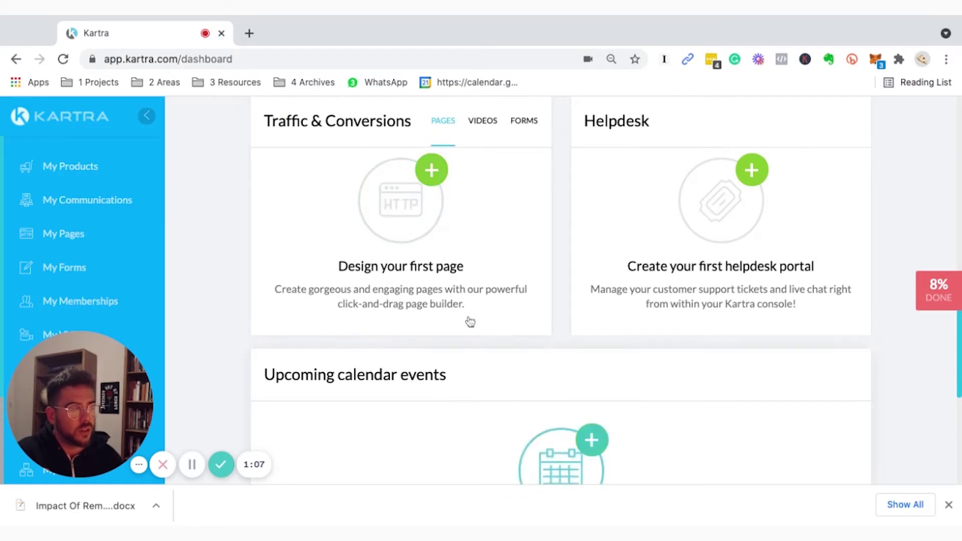
{"action": "scroll", "coordinate": [501, 371], "scroll_direction": "down", "scroll_amount": 5}
{"action": "scroll", "coordinate": [347, 279], "scroll_direction": "up", "scroll_amount": 8}
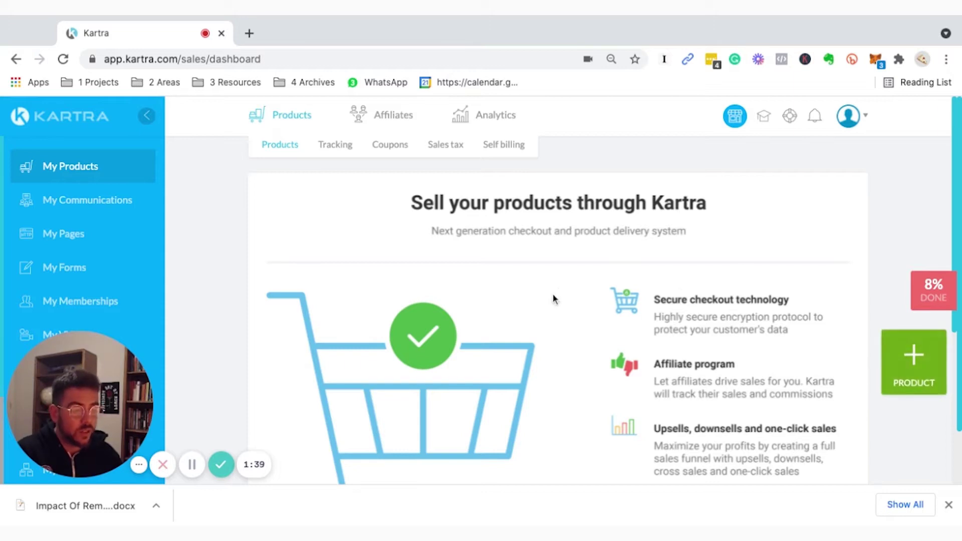
{"action": "mouse_move", "coordinate": [393, 122]}
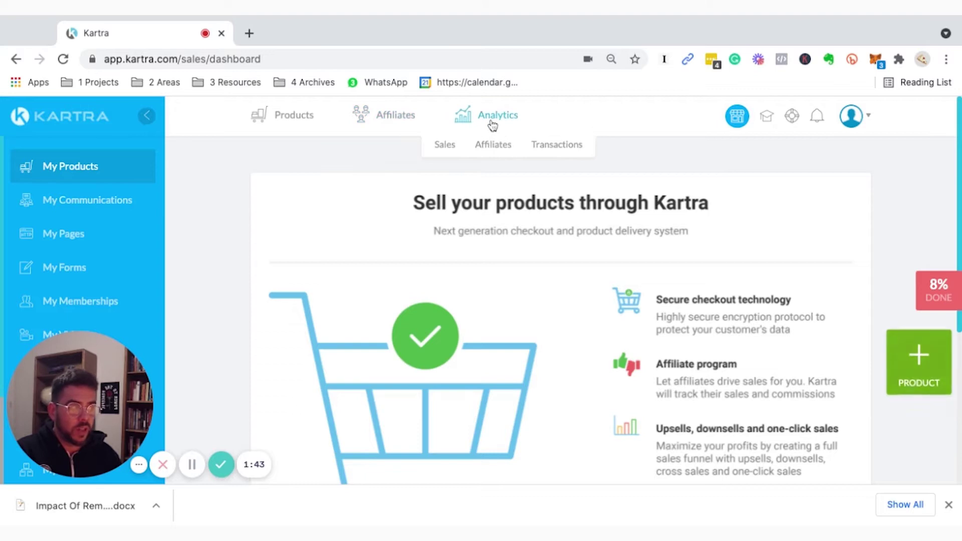
{"action": "mouse_move", "coordinate": [301, 120]}
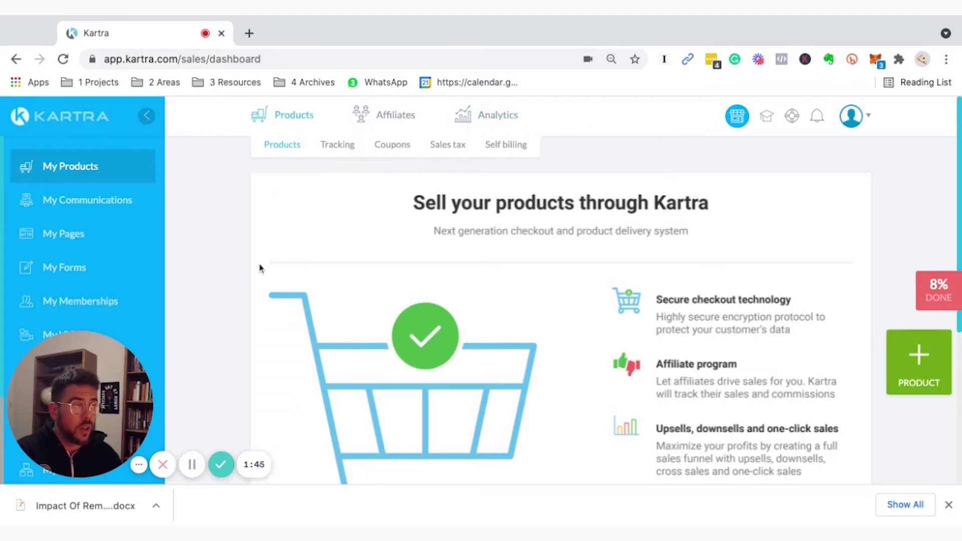
{"action": "scroll", "coordinate": [261, 279], "scroll_direction": "down", "scroll_amount": 5}
{"action": "scroll", "coordinate": [262, 281], "scroll_direction": "up", "scroll_amount": 5}
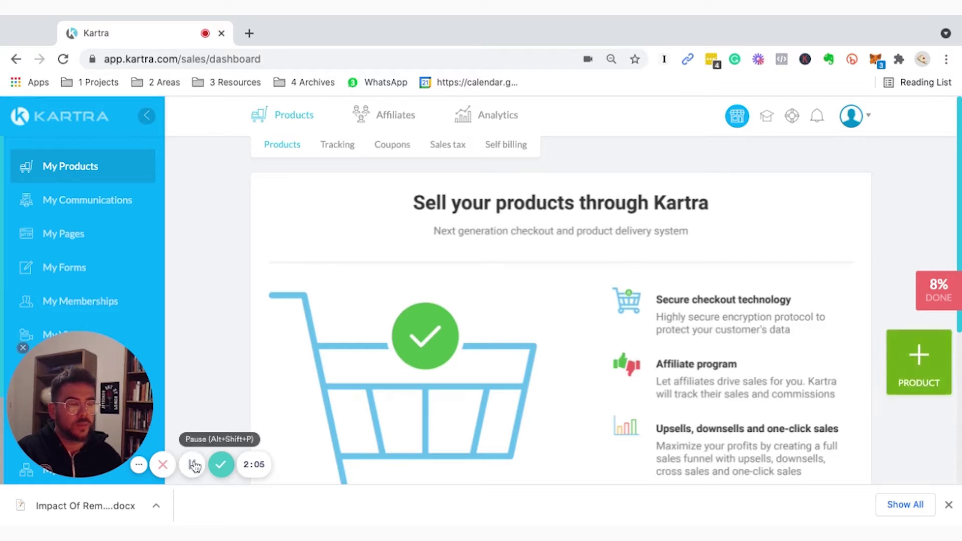
{"action": "scroll", "coordinate": [803, 344], "scroll_direction": "down", "scroll_amount": 5}
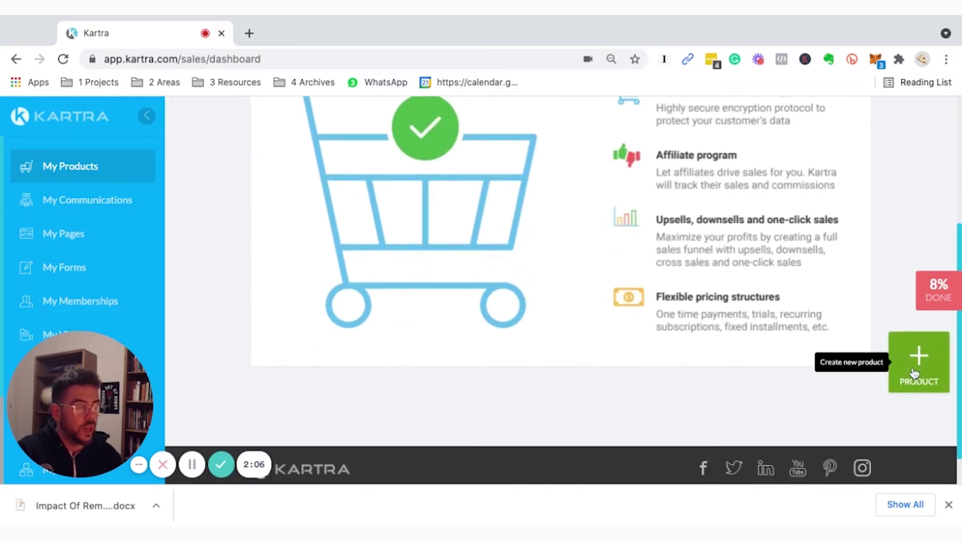
Create a main product with the internal name 'Test' and continue to its setup.
{"action": "left_click", "coordinate": [916, 370]}
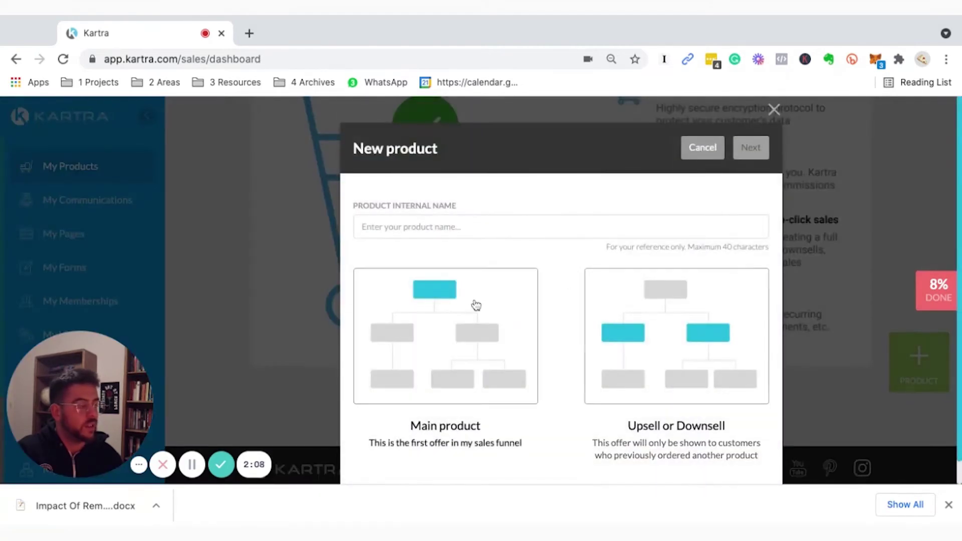
{"action": "left_click", "coordinate": [427, 209]}
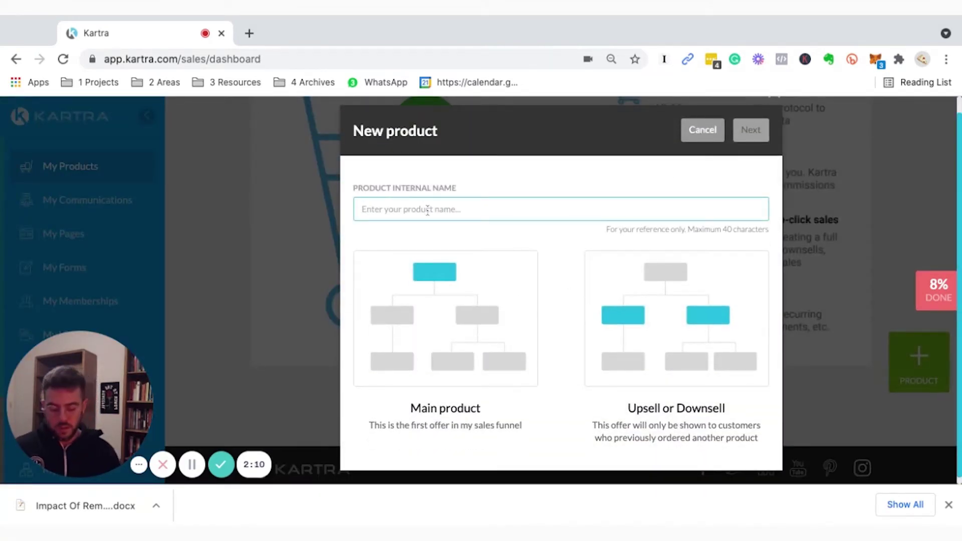
{"action": "type", "text": "Test"}
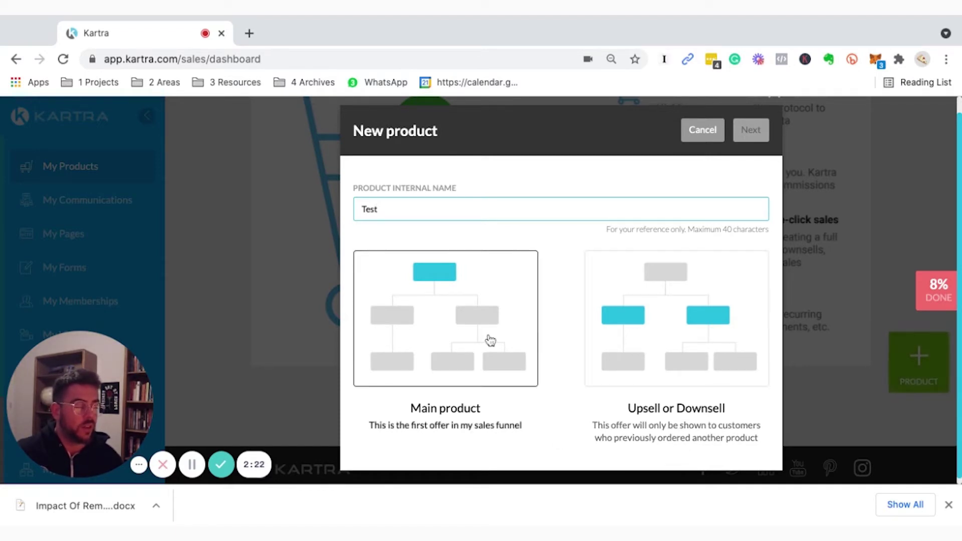
{"action": "left_click", "coordinate": [469, 299]}
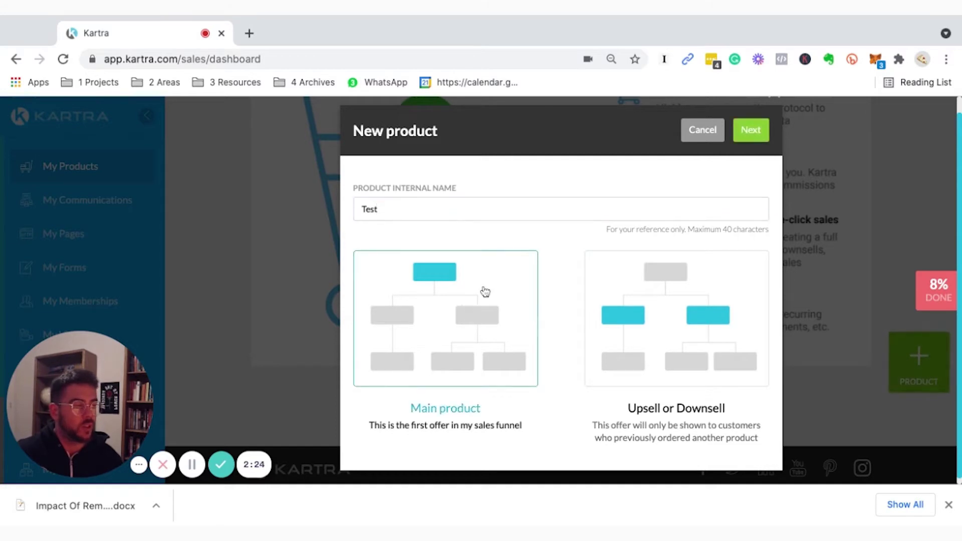
{"action": "left_click", "coordinate": [763, 133]}
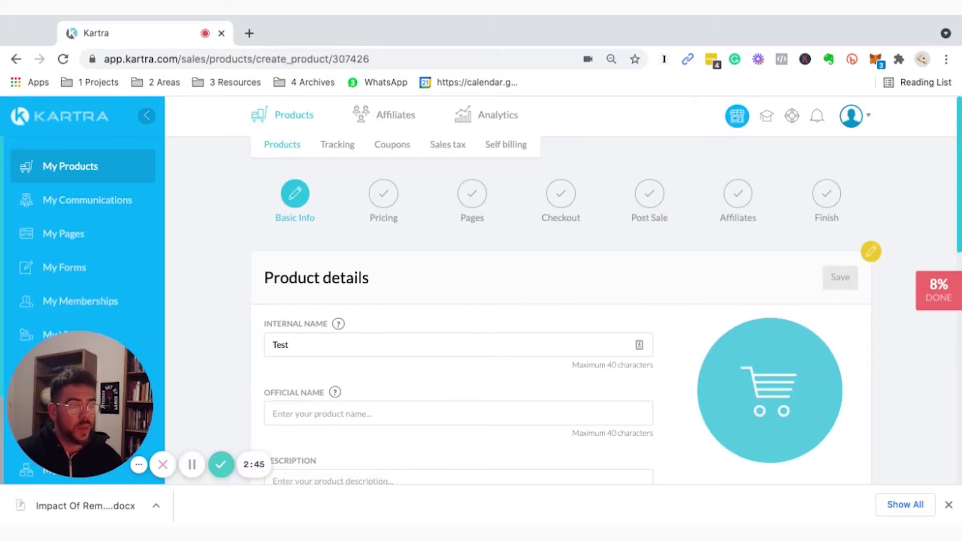
Review the Product details form, trying the public name and description fields.
{"action": "scroll", "coordinate": [564, 291], "scroll_direction": "down", "scroll_amount": 1}
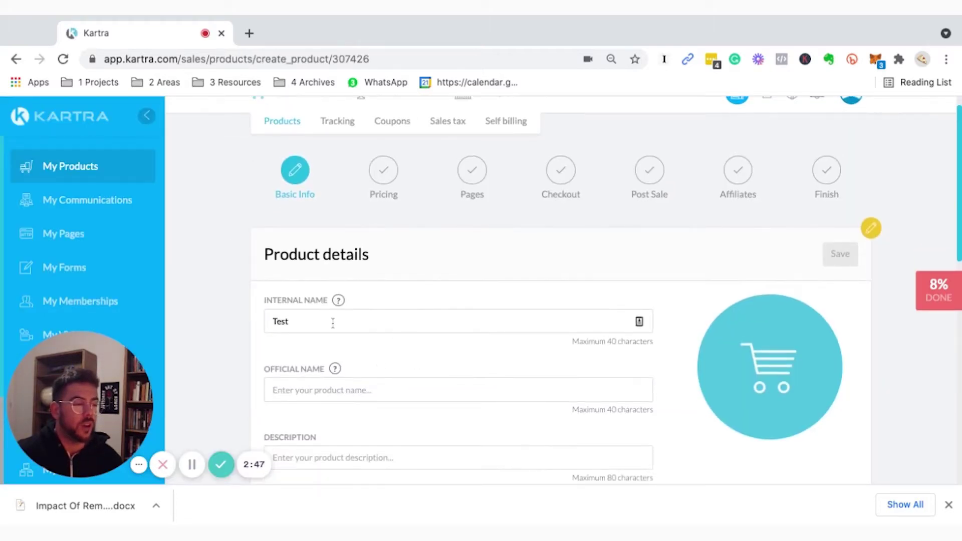
{"action": "scroll", "coordinate": [342, 349], "scroll_direction": "down", "scroll_amount": 1}
{"action": "left_click", "coordinate": [312, 364]}
{"action": "mouse_move", "coordinate": [333, 345]}
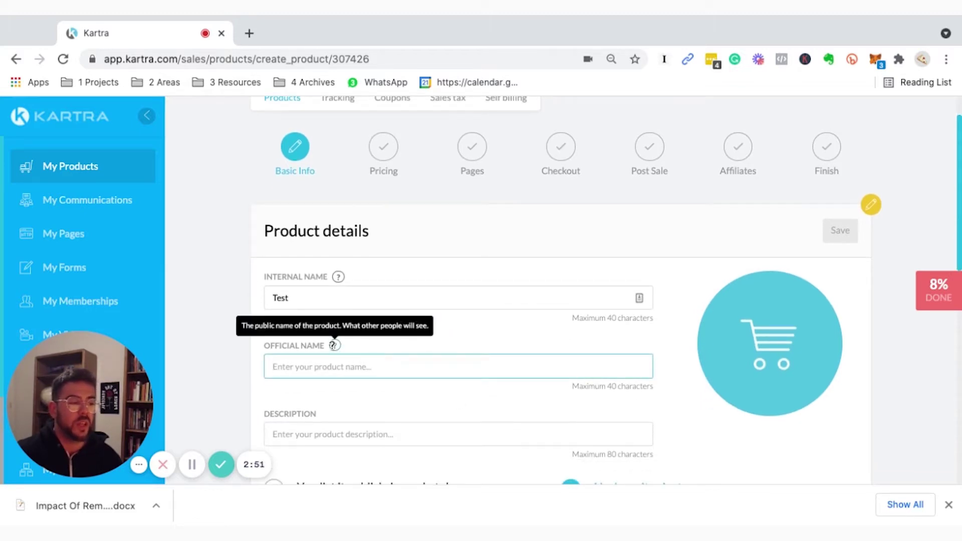
{"action": "scroll", "coordinate": [332, 416], "scroll_direction": "down", "scroll_amount": 1}
{"action": "left_click", "coordinate": [332, 409]}
{"action": "scroll", "coordinate": [237, 240], "scroll_direction": "down", "scroll_amount": 3}
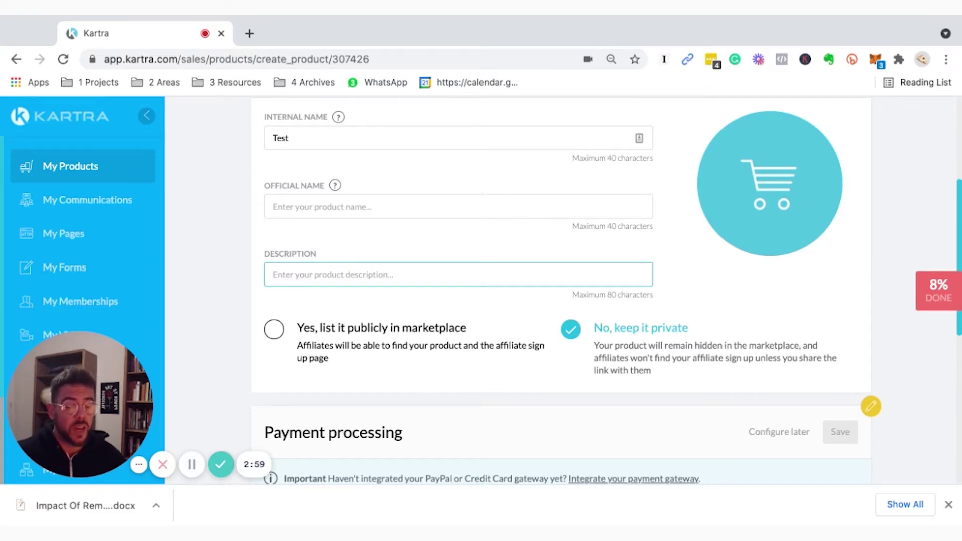
{"action": "scroll", "coordinate": [327, 317], "scroll_direction": "down", "scroll_amount": 5}
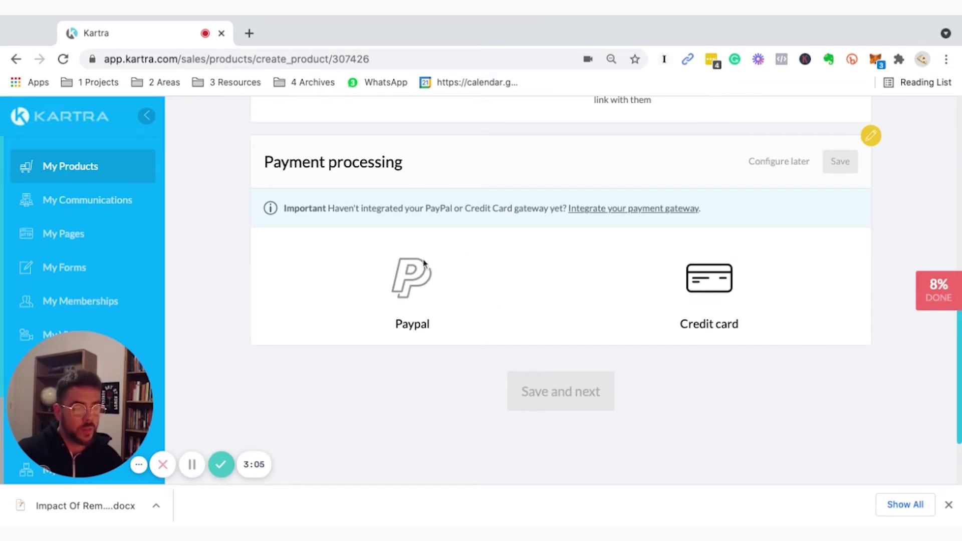
{"action": "scroll", "coordinate": [484, 353], "scroll_direction": "up", "scroll_amount": 8}
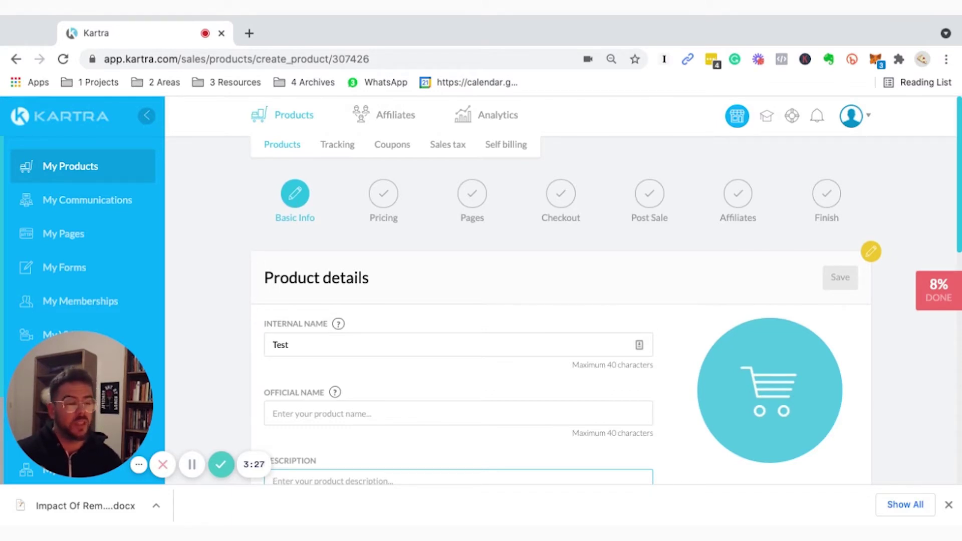
{"action": "left_click", "coordinate": [639, 199]}
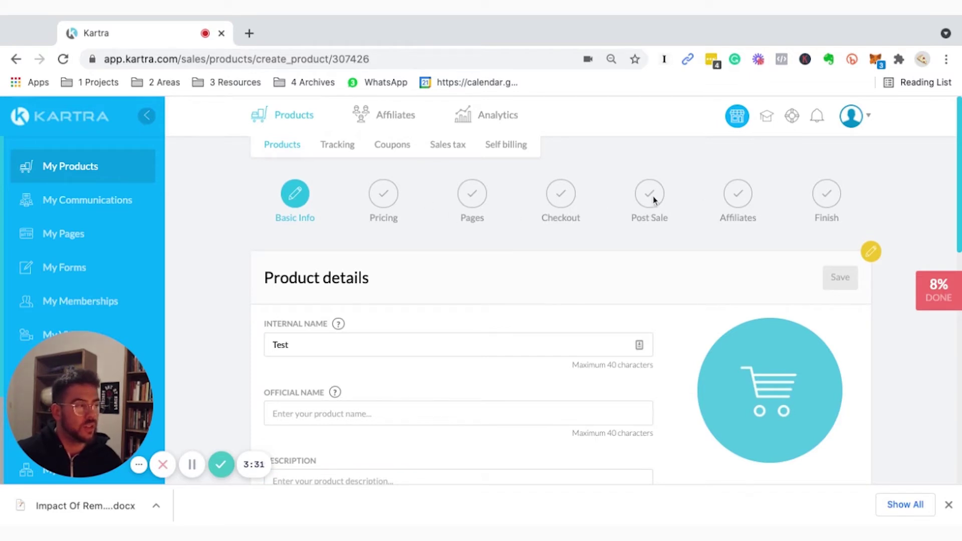
Look over the rest of the Basic Info page and save to reach the Pricing step.
{"action": "scroll", "coordinate": [524, 361], "scroll_direction": "down", "scroll_amount": 15}
{"action": "scroll", "coordinate": [581, 258], "scroll_direction": "up", "scroll_amount": 3}
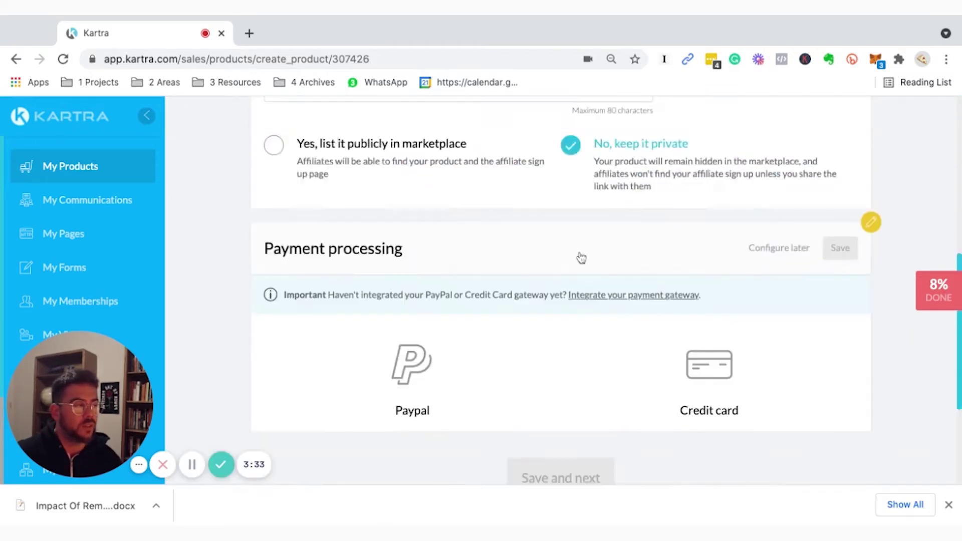
{"action": "scroll", "coordinate": [856, 219], "scroll_direction": "up", "scroll_amount": 6}
{"action": "scroll", "coordinate": [825, 396], "scroll_direction": "down", "scroll_amount": 5}
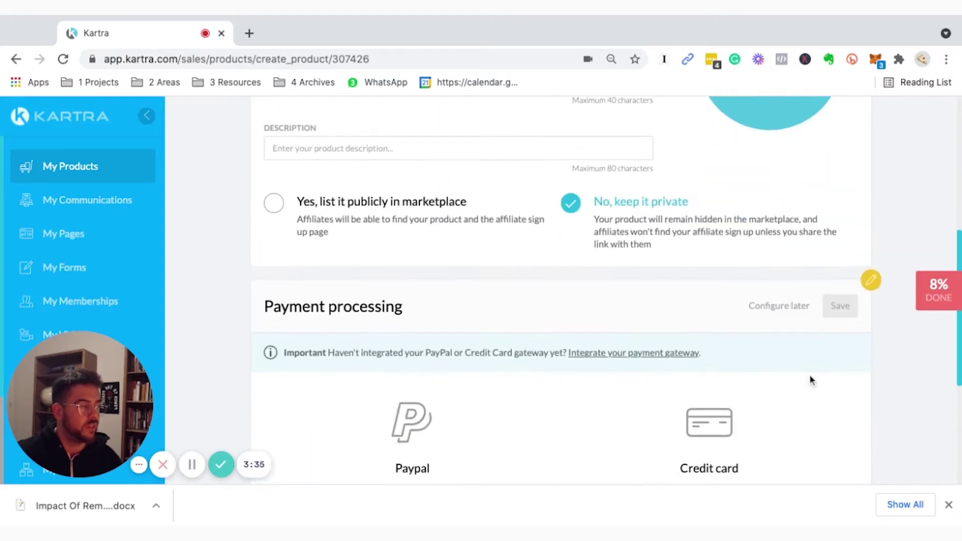
{"action": "scroll", "coordinate": [311, 393], "scroll_direction": "up", "scroll_amount": 6}
{"action": "scroll", "coordinate": [408, 381], "scroll_direction": "down", "scroll_amount": 5}
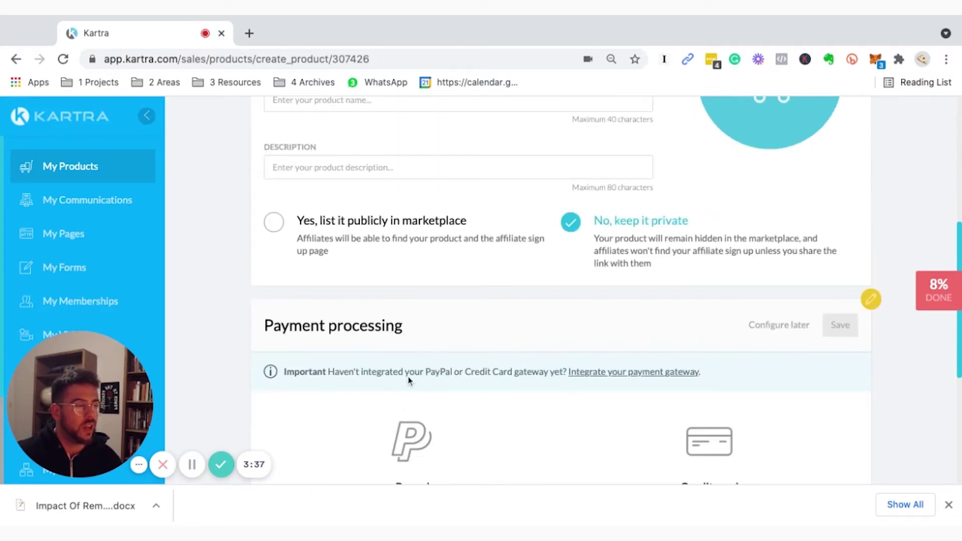
{"action": "scroll", "coordinate": [408, 380], "scroll_direction": "down", "scroll_amount": 5}
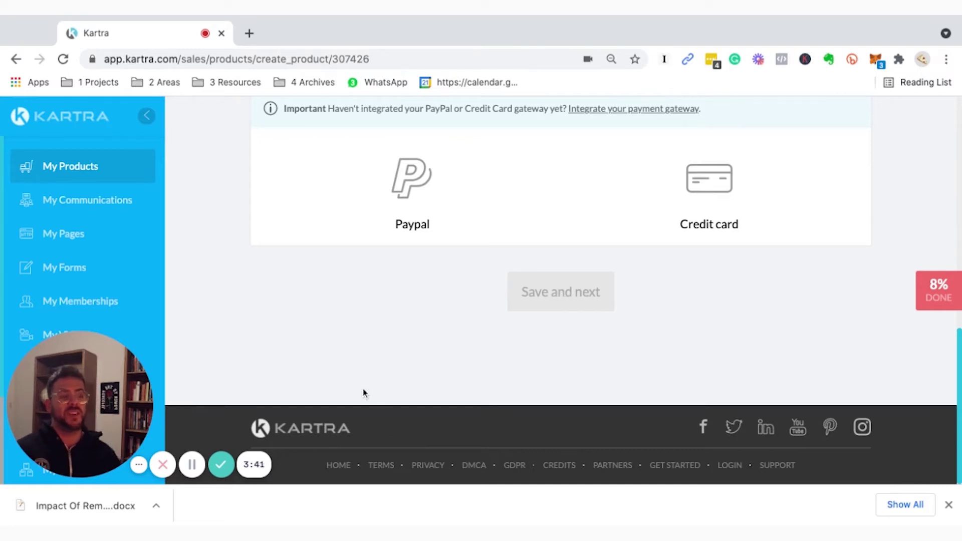
{"action": "scroll", "coordinate": [377, 349], "scroll_direction": "up", "scroll_amount": 10}
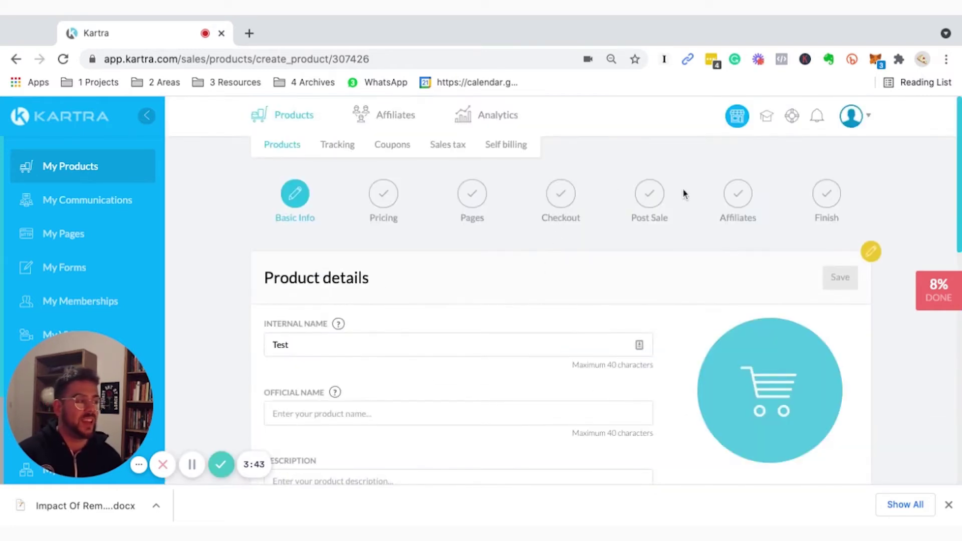
{"action": "scroll", "coordinate": [403, 249], "scroll_direction": "down", "scroll_amount": 10}
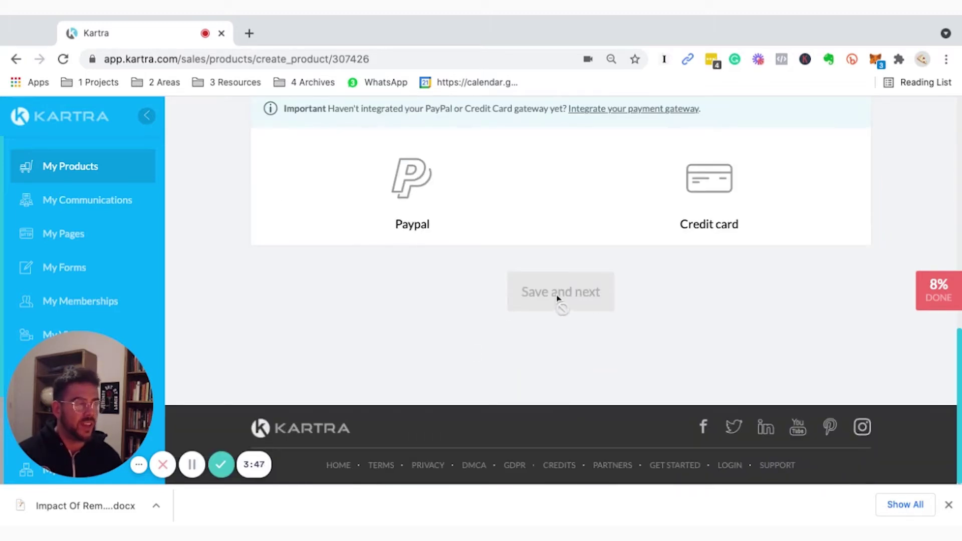
{"action": "scroll", "coordinate": [493, 304], "scroll_direction": "up", "scroll_amount": 10}
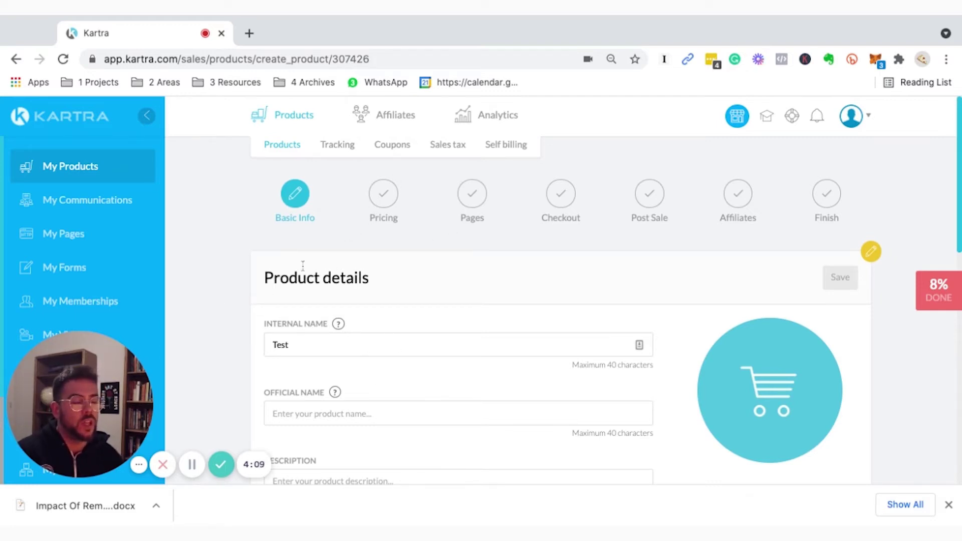
{"action": "left_click", "coordinate": [192, 463]}
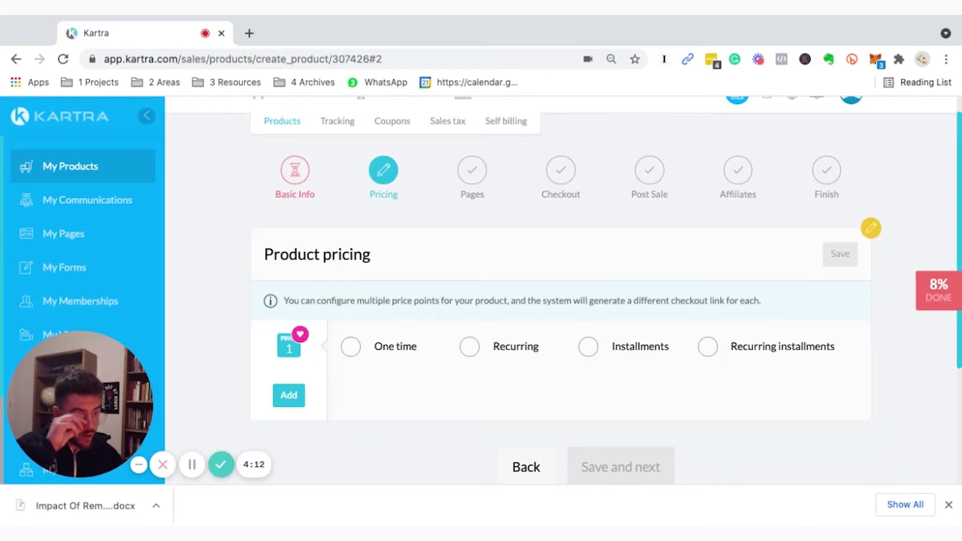
Make price 1 a one-time payment and add a second price point.
{"action": "scroll", "coordinate": [404, 266], "scroll_direction": "down", "scroll_amount": 1}
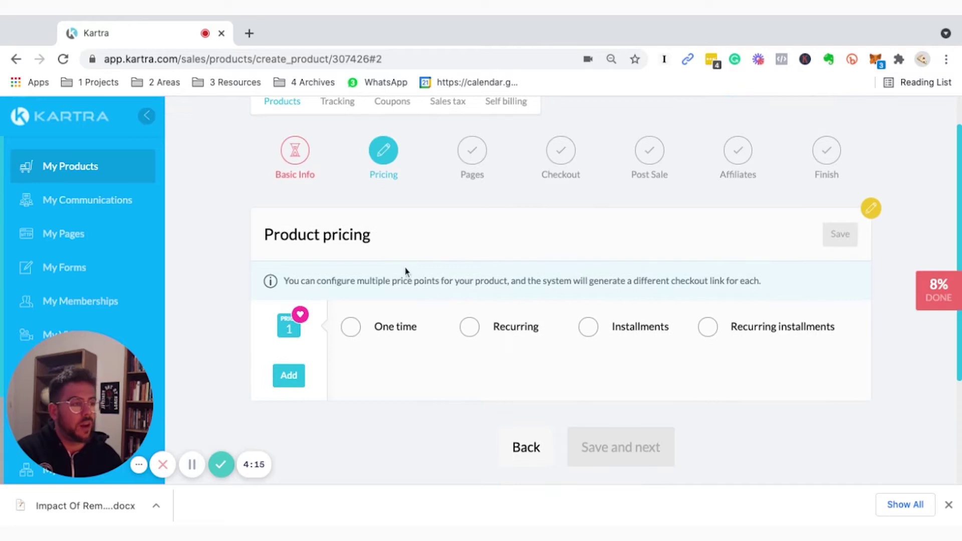
{"action": "scroll", "coordinate": [413, 316], "scroll_direction": "down", "scroll_amount": 2}
{"action": "scroll", "coordinate": [414, 316], "scroll_direction": "down", "scroll_amount": 1}
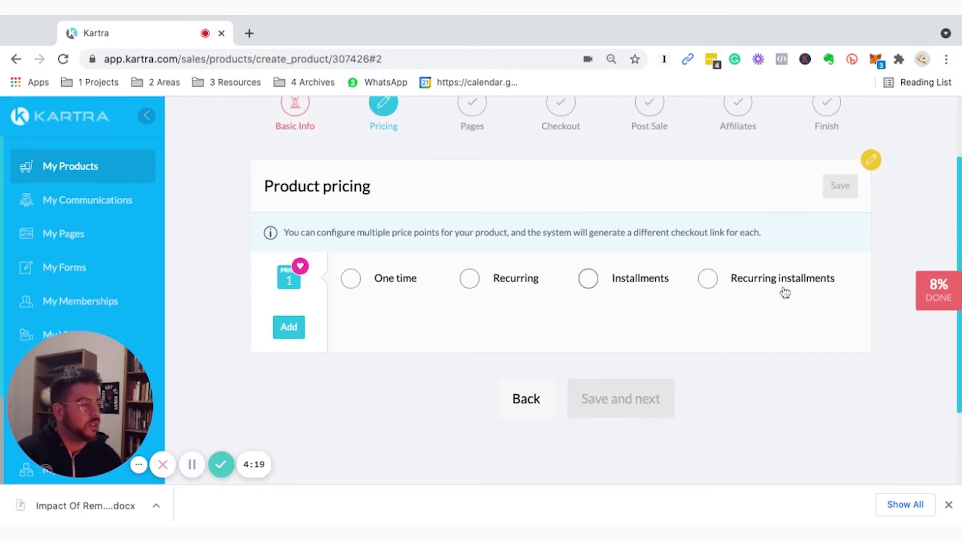
{"action": "left_click", "coordinate": [397, 279]}
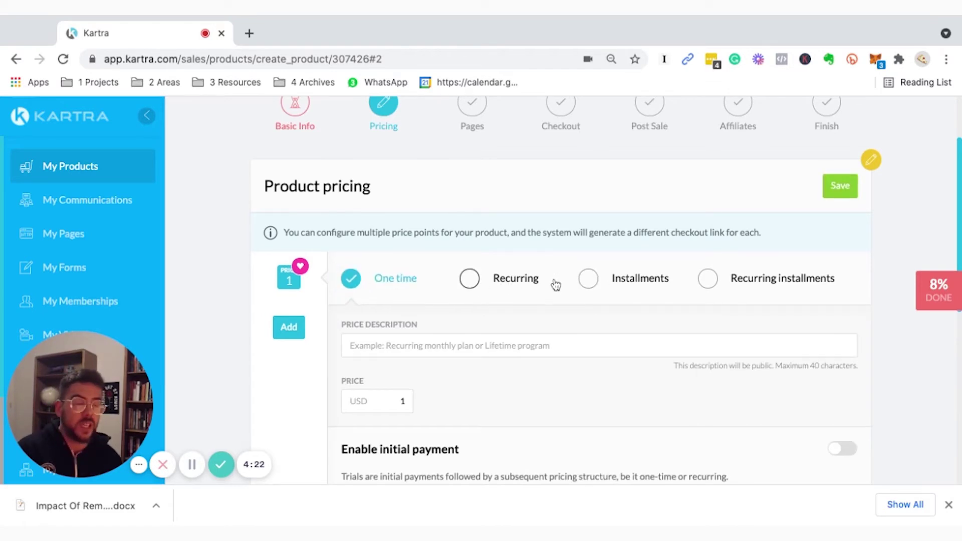
{"action": "left_click", "coordinate": [290, 328]}
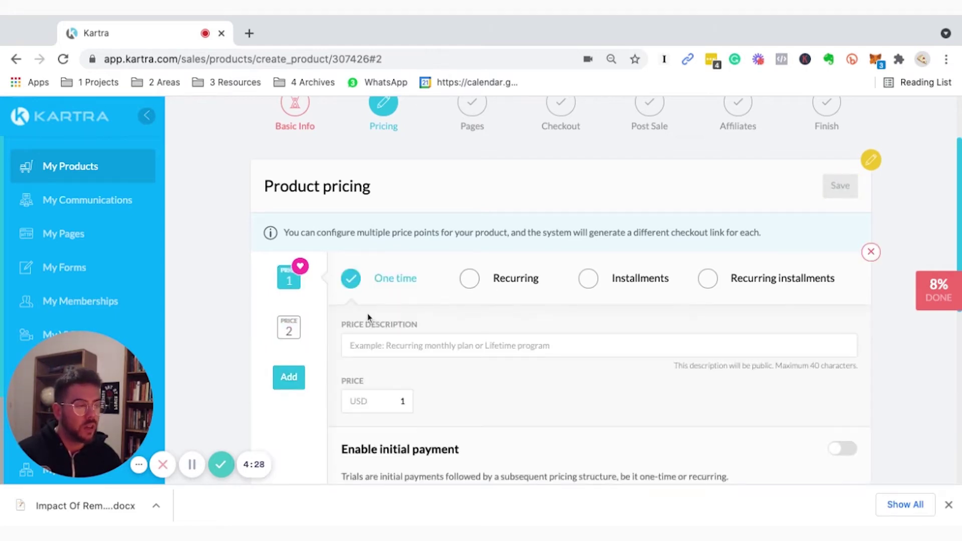
Switch price 1 to a Recurring USD 1 weekly payment until cancelled by the customer.
{"action": "scroll", "coordinate": [368, 314], "scroll_direction": "down", "scroll_amount": 5}
{"action": "scroll", "coordinate": [366, 315], "scroll_direction": "up", "scroll_amount": 1}
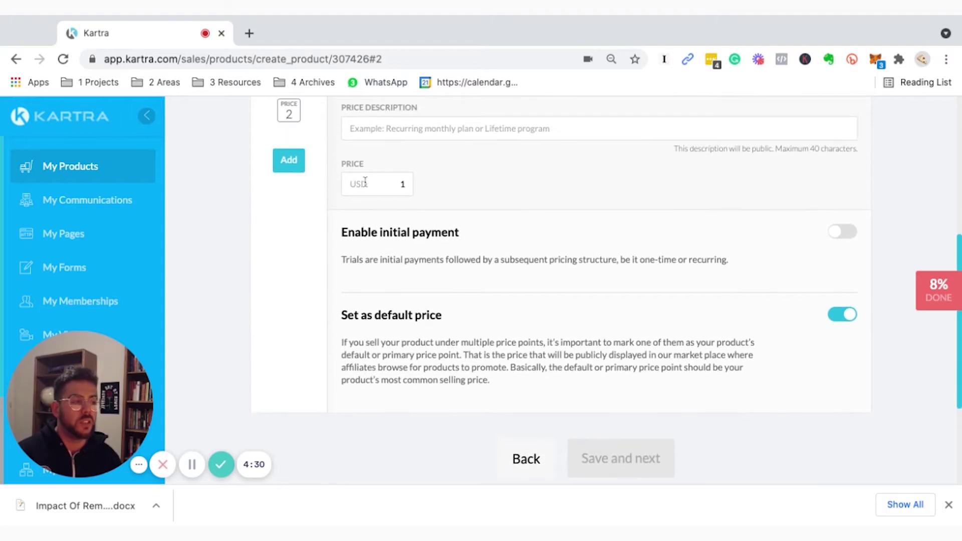
{"action": "left_click", "coordinate": [481, 131]}
{"action": "scroll", "coordinate": [482, 134], "scroll_direction": "up", "scroll_amount": 3}
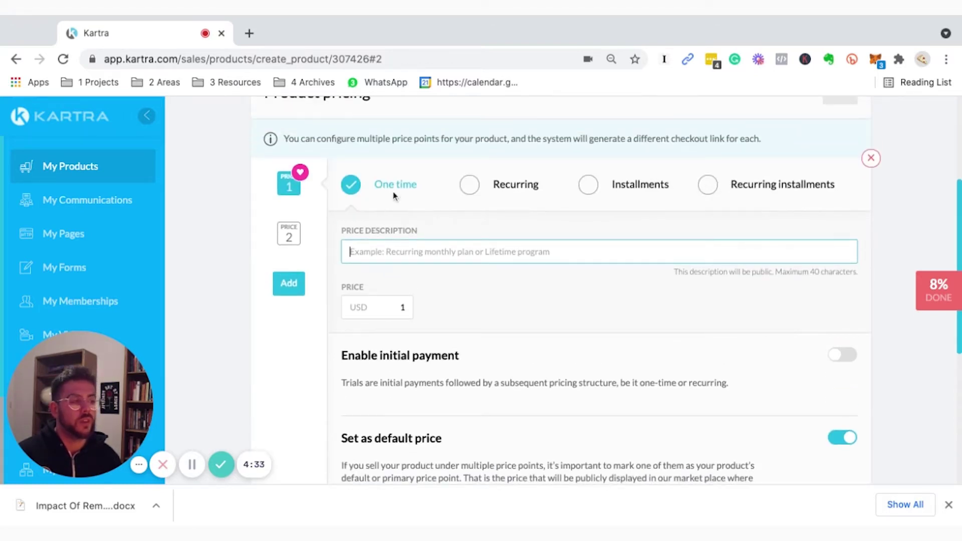
{"action": "left_click", "coordinate": [484, 196]}
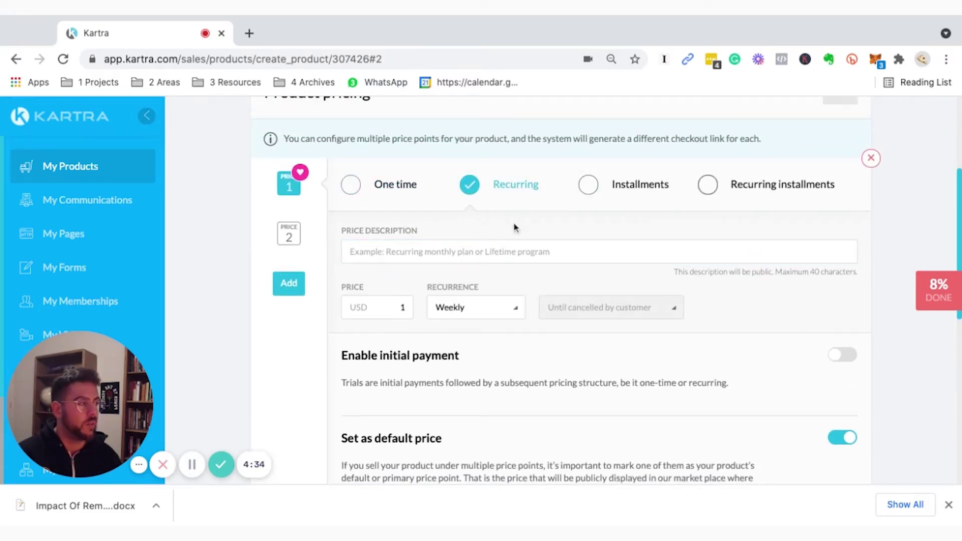
{"action": "scroll", "coordinate": [629, 275], "scroll_direction": "down", "scroll_amount": 5}
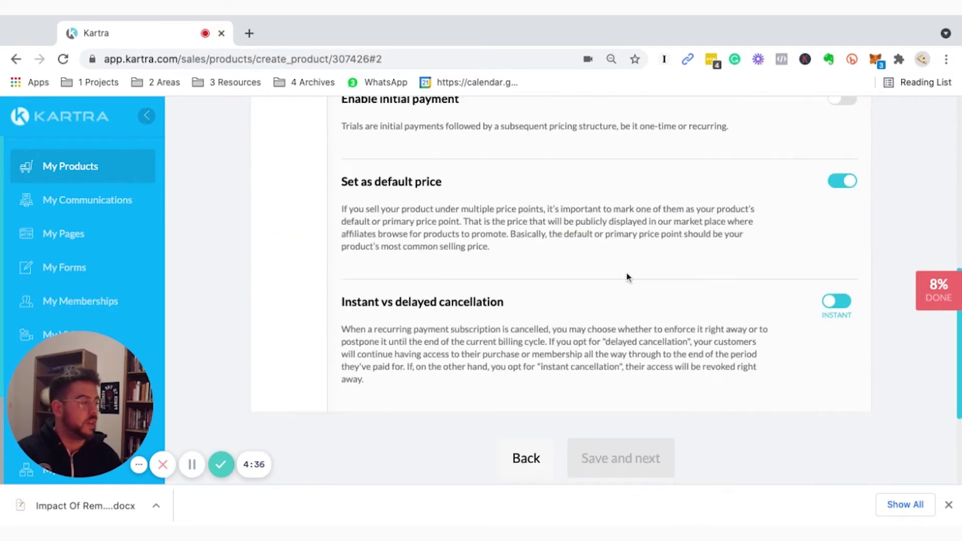
{"action": "scroll", "coordinate": [551, 327], "scroll_direction": "up", "scroll_amount": 8}
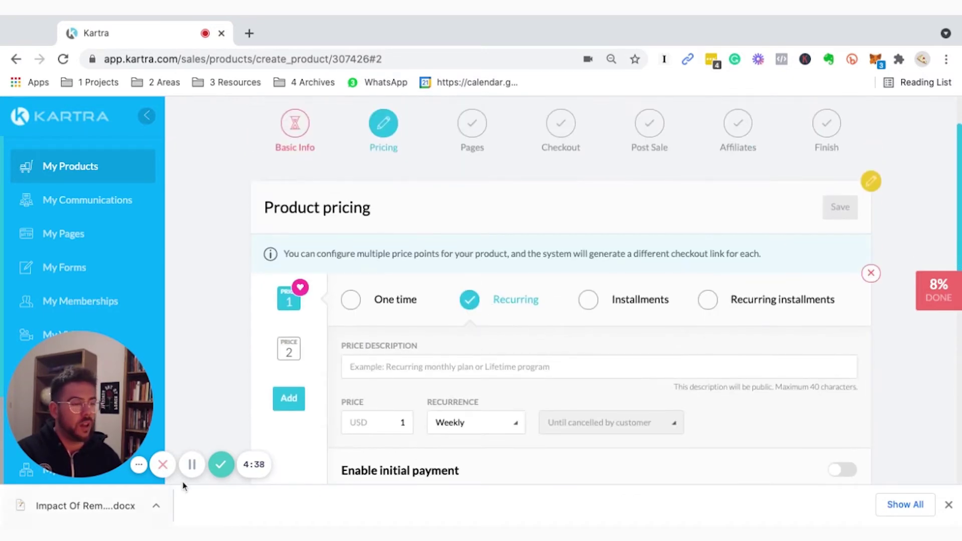
{"action": "scroll", "coordinate": [455, 301], "scroll_direction": "up", "scroll_amount": 2}
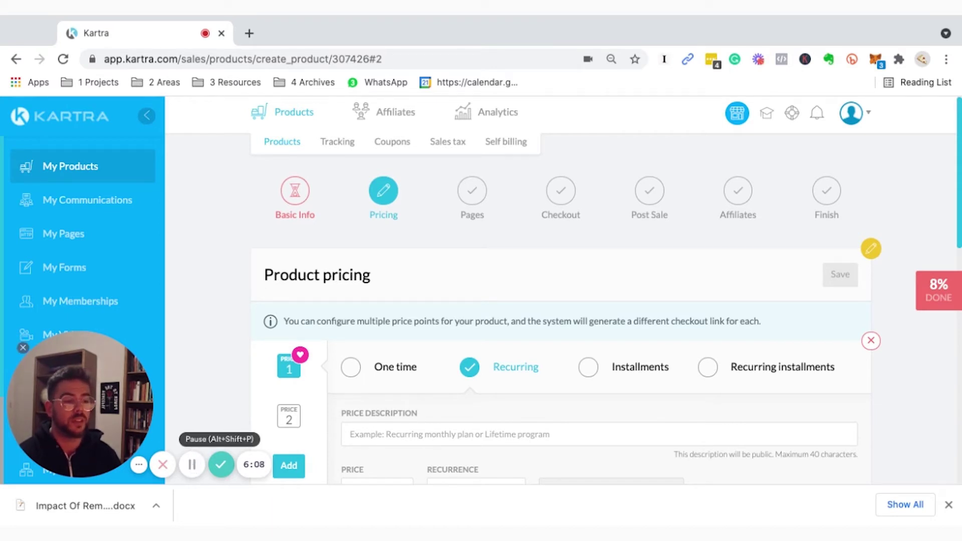
Look over the Affiliates and Analytics menus in the top bar.
{"action": "mouse_move", "coordinate": [387, 122]}
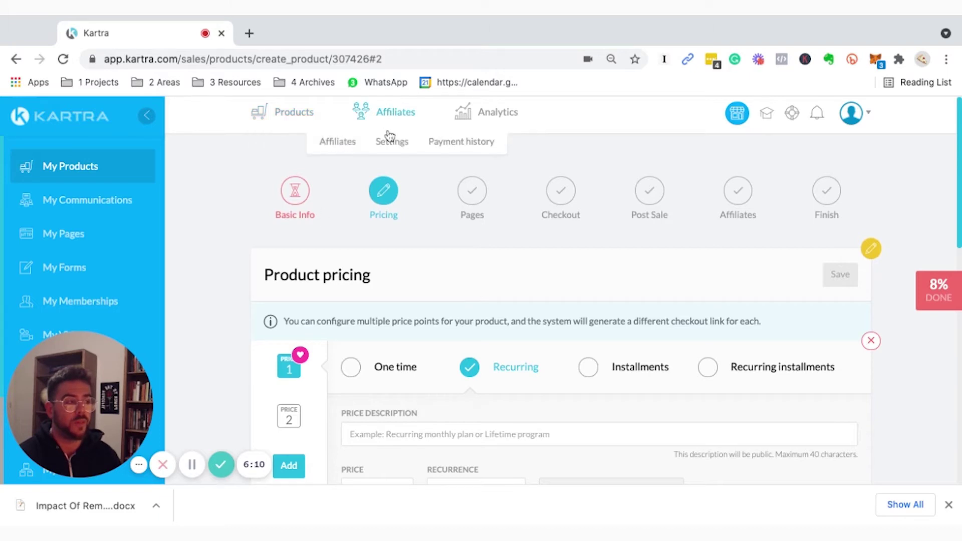
{"action": "mouse_move", "coordinate": [456, 129]}
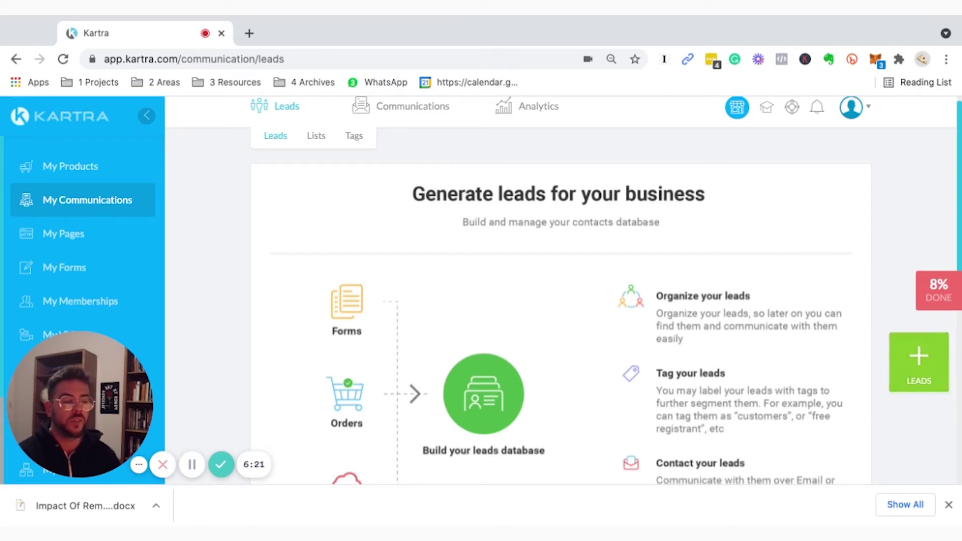
{"action": "scroll", "coordinate": [245, 278], "scroll_direction": "up", "scroll_amount": 1}
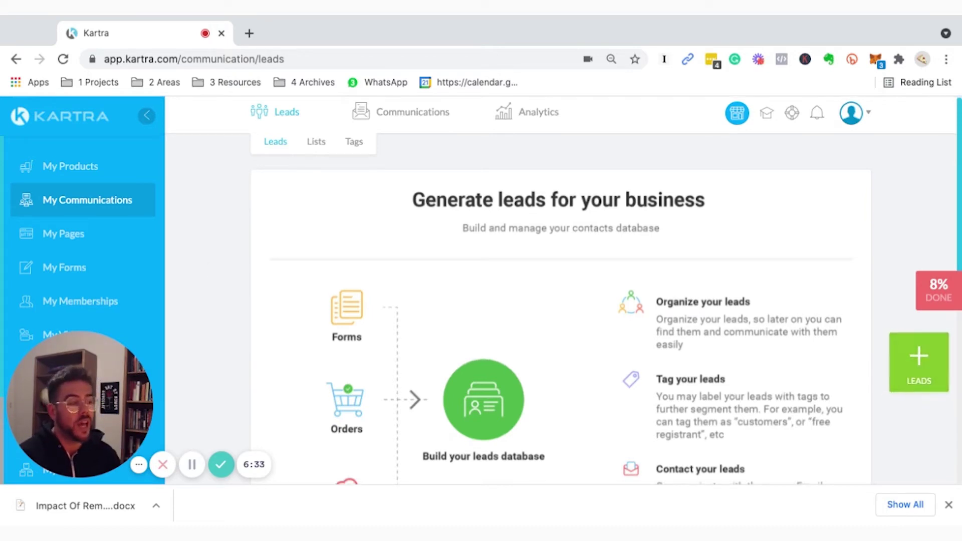
{"action": "scroll", "coordinate": [762, 251], "scroll_direction": "down", "scroll_amount": 1}
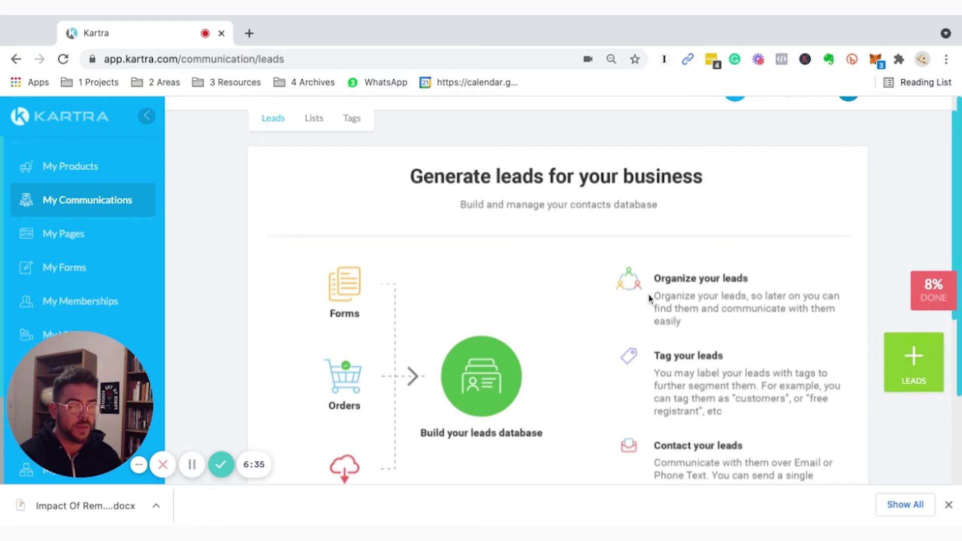
{"action": "scroll", "coordinate": [664, 417], "scroll_direction": "down", "scroll_amount": 4}
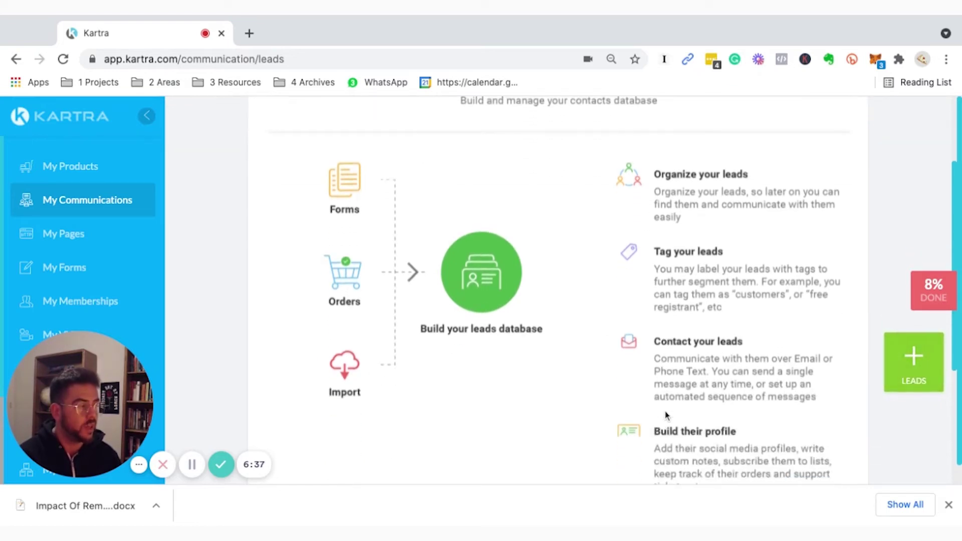
{"action": "scroll", "coordinate": [667, 314], "scroll_direction": "down", "scroll_amount": 4}
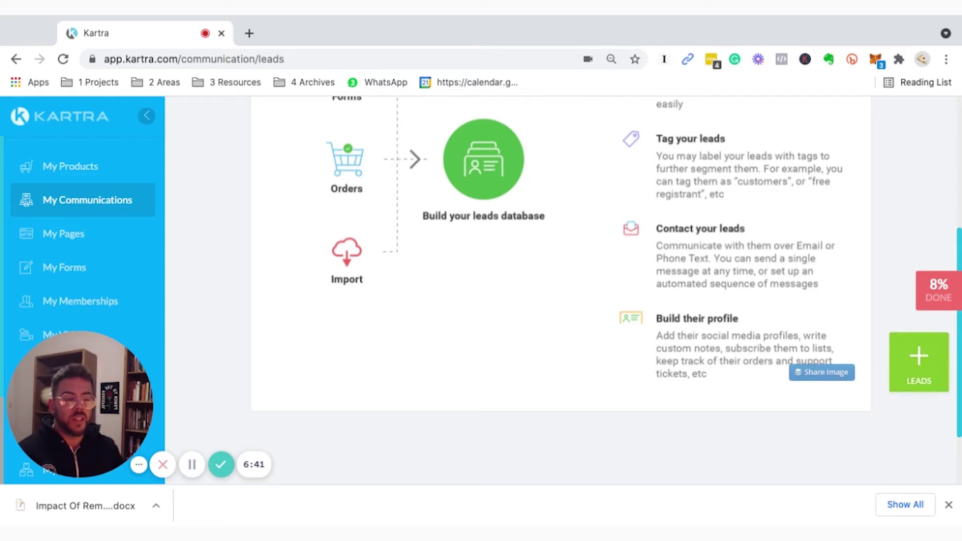
{"action": "scroll", "coordinate": [379, 196], "scroll_direction": "up", "scroll_amount": 10}
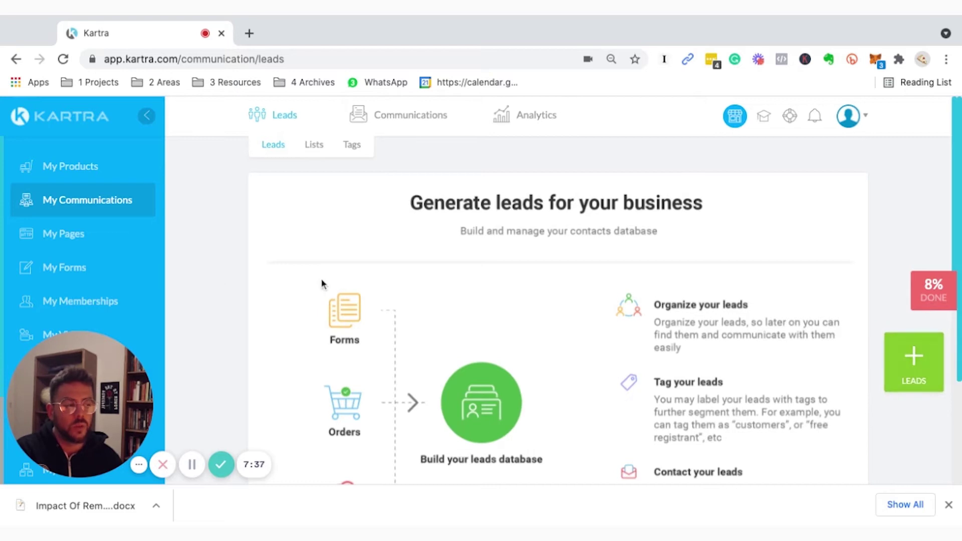
{"action": "scroll", "coordinate": [360, 314], "scroll_direction": "down", "scroll_amount": 1}
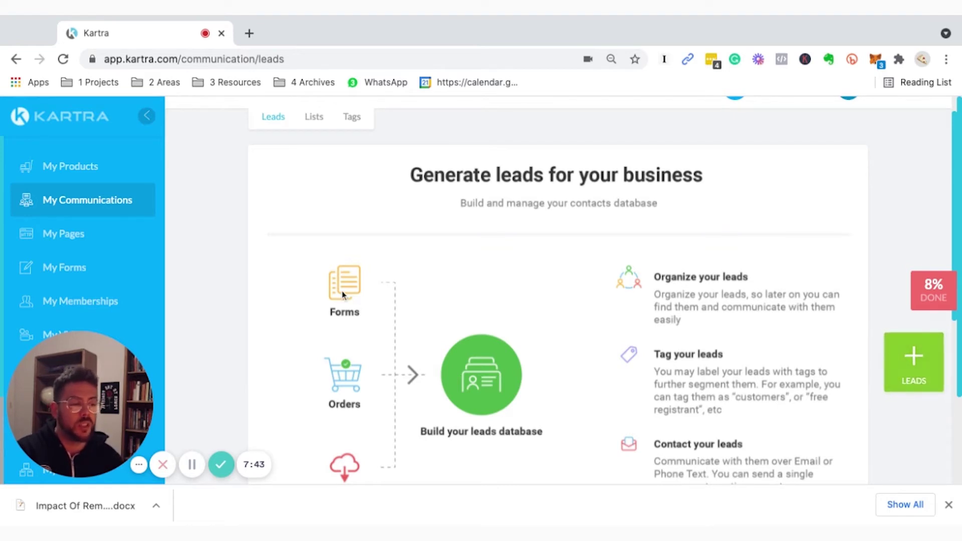
{"action": "scroll", "coordinate": [344, 297], "scroll_direction": "down", "scroll_amount": 3}
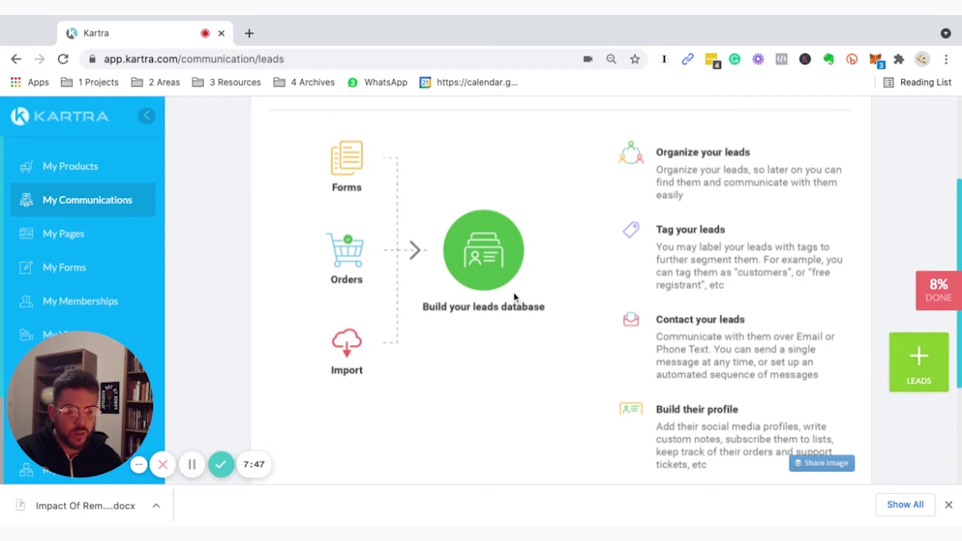
{"action": "scroll", "coordinate": [594, 268], "scroll_direction": "up", "scroll_amount": 2}
{"action": "scroll", "coordinate": [589, 269], "scroll_direction": "down", "scroll_amount": 1}
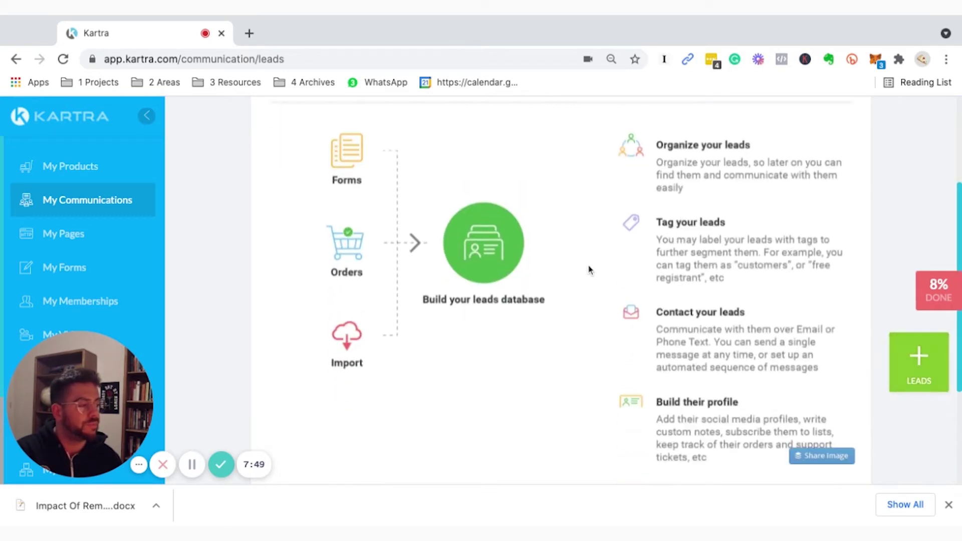
{"action": "scroll", "coordinate": [590, 270], "scroll_direction": "up", "scroll_amount": 5}
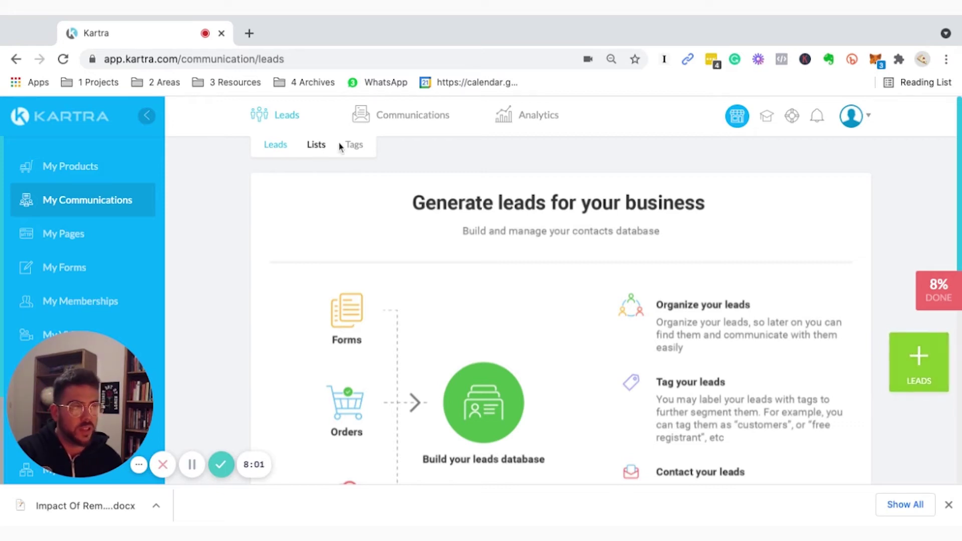
{"action": "mouse_move", "coordinate": [414, 125]}
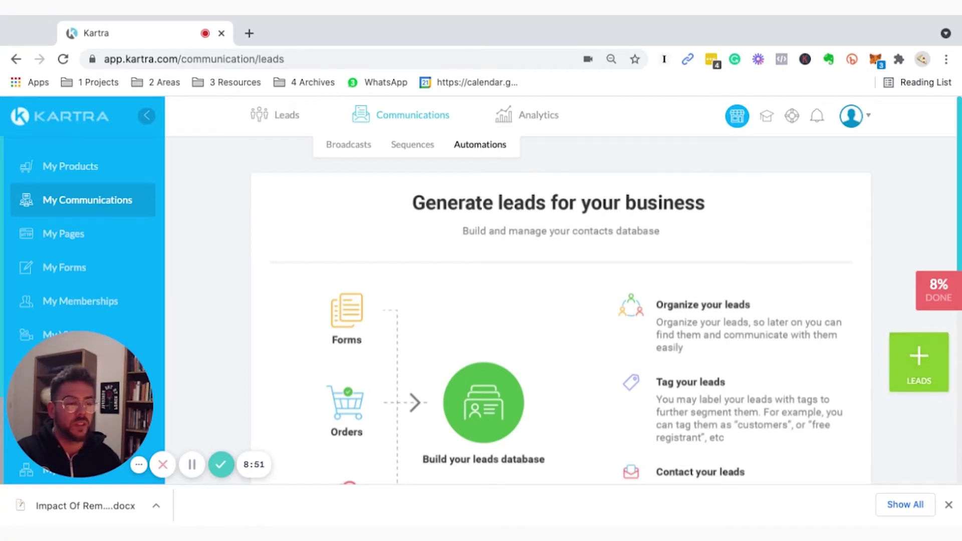
Open Automations, review its IF-trigger and THEN-consequence overview, and start a new automation.
{"action": "left_click", "coordinate": [480, 144]}
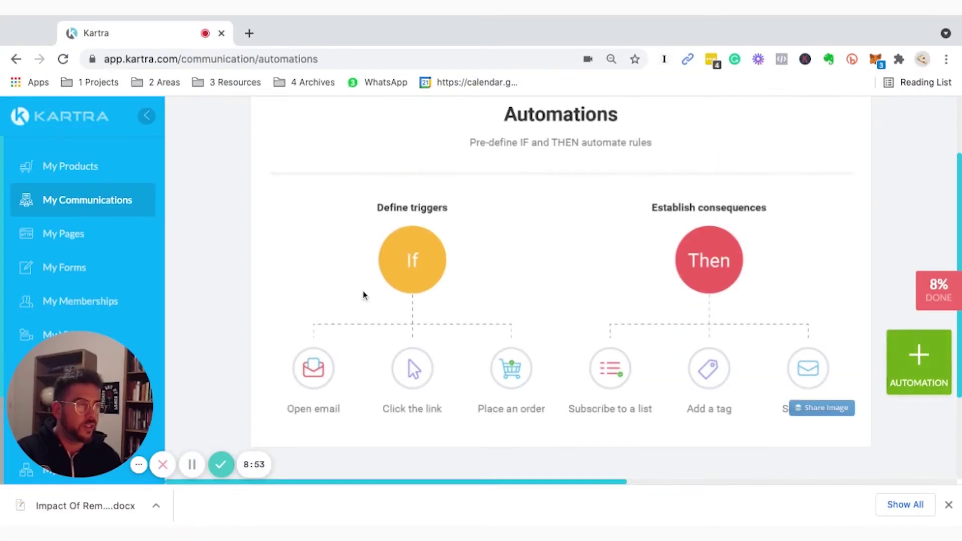
{"action": "scroll", "coordinate": [351, 301], "scroll_direction": "down", "scroll_amount": 3}
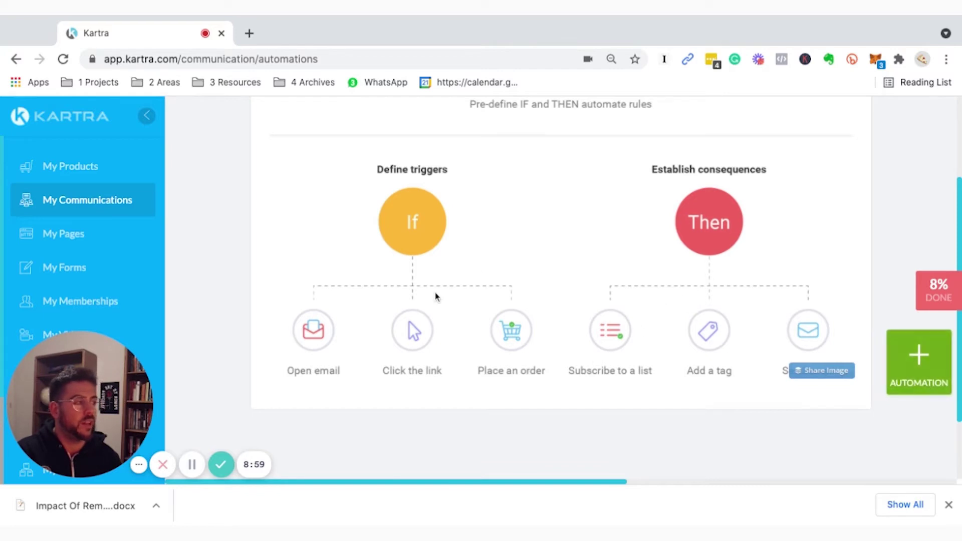
{"action": "scroll", "coordinate": [454, 218], "scroll_direction": "up", "scroll_amount": 1}
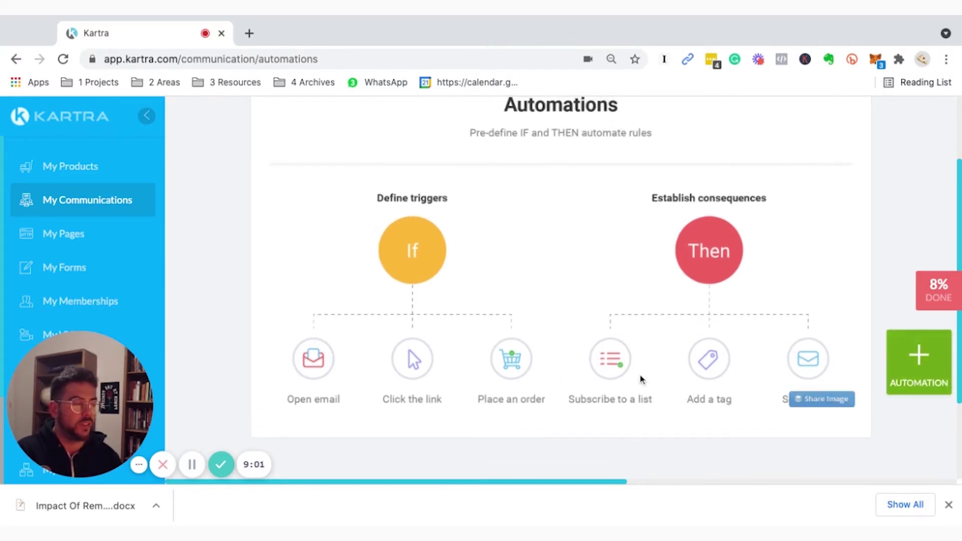
{"action": "scroll", "coordinate": [648, 405], "scroll_direction": "down", "scroll_amount": 2}
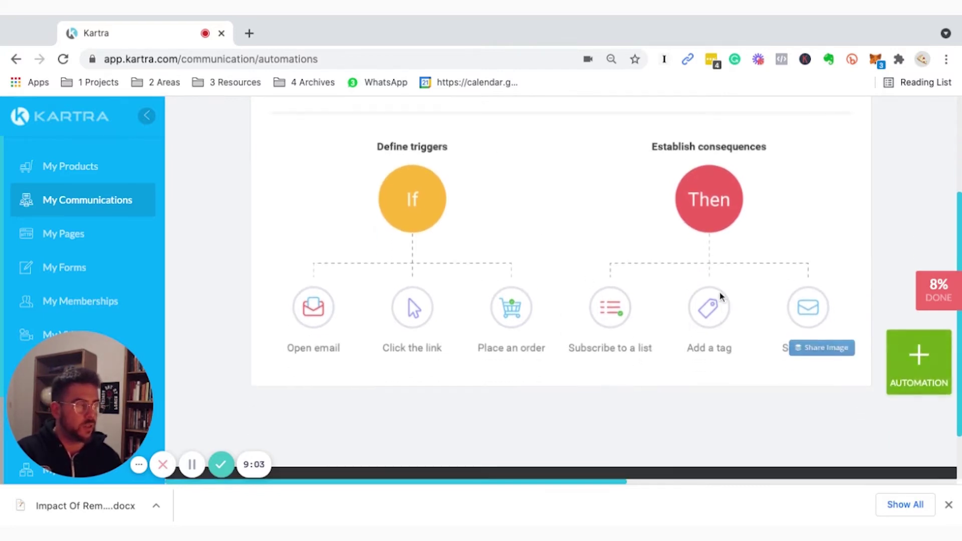
{"action": "scroll", "coordinate": [708, 364], "scroll_direction": "down", "scroll_amount": 2}
{"action": "scroll", "coordinate": [665, 302], "scroll_direction": "up", "scroll_amount": 5}
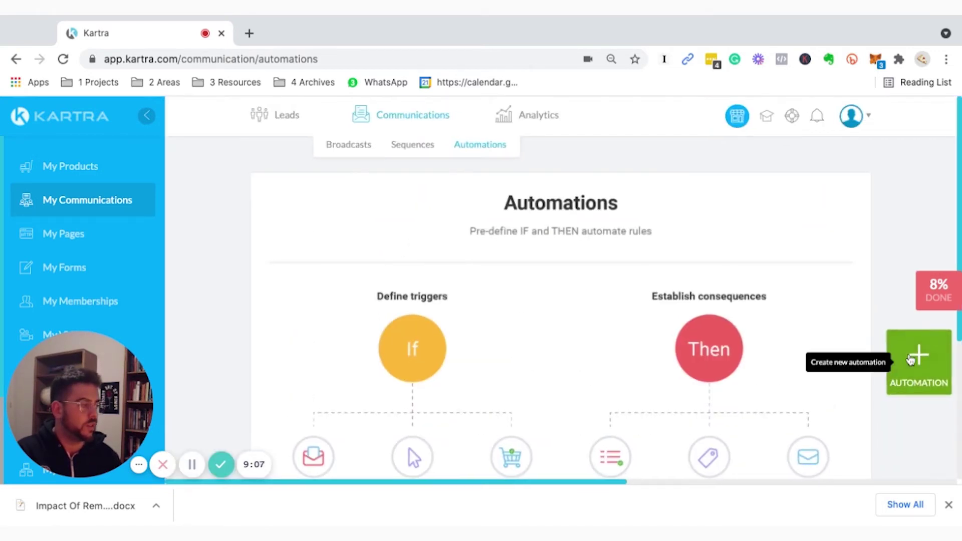
{"action": "left_click", "coordinate": [911, 358]}
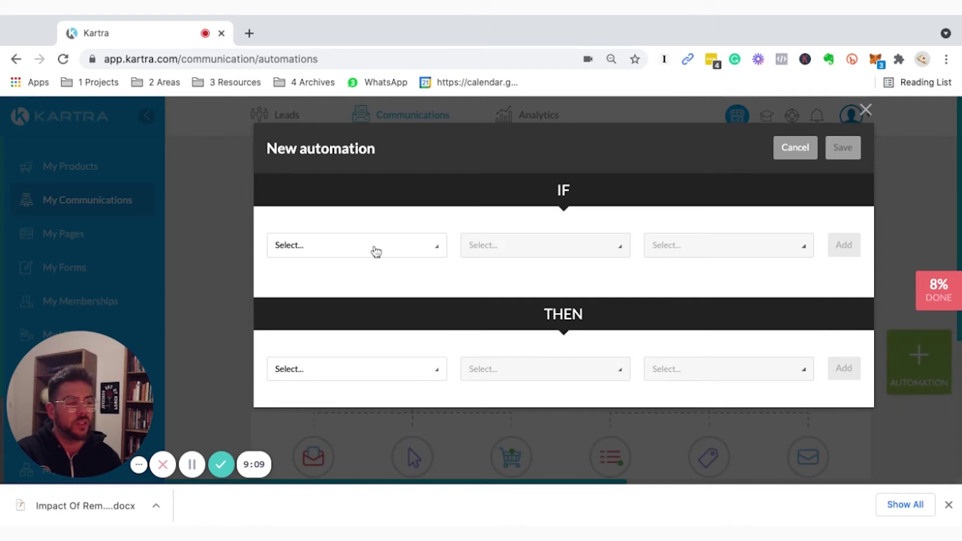
Browse the IF trigger list, then close it and cancel the new automation unchanged.
{"action": "left_click", "coordinate": [376, 251]}
{"action": "scroll", "coordinate": [336, 361], "scroll_direction": "down", "scroll_amount": 3}
{"action": "scroll", "coordinate": [320, 341], "scroll_direction": "down", "scroll_amount": 10}
{"action": "scroll", "coordinate": [321, 337], "scroll_direction": "up", "scroll_amount": 15}
{"action": "scroll", "coordinate": [322, 337], "scroll_direction": "down", "scroll_amount": 6}
{"action": "scroll", "coordinate": [323, 337], "scroll_direction": "up", "scroll_amount": 5}
{"action": "scroll", "coordinate": [324, 337], "scroll_direction": "up", "scroll_amount": 3}
{"action": "scroll", "coordinate": [318, 328], "scroll_direction": "down", "scroll_amount": 4}
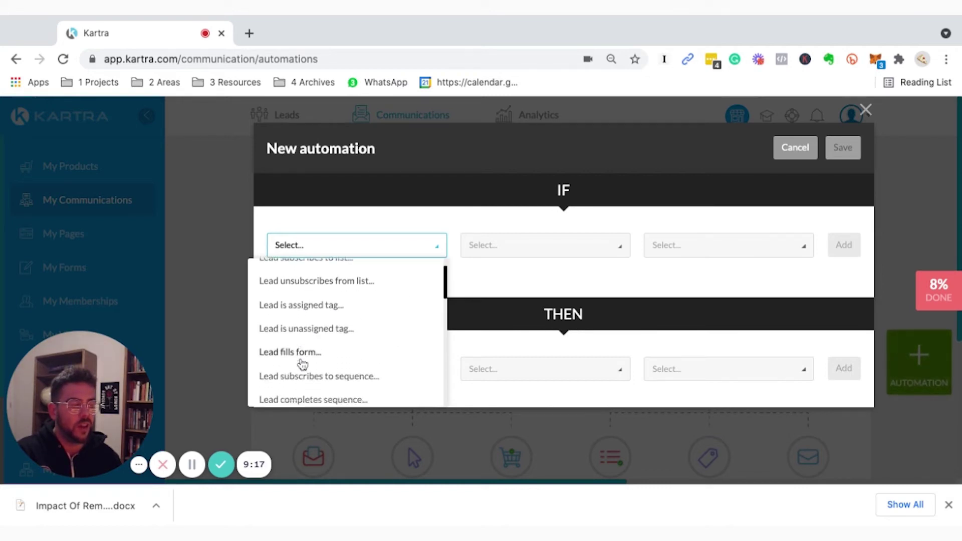
{"action": "scroll", "coordinate": [303, 363], "scroll_direction": "down", "scroll_amount": 8}
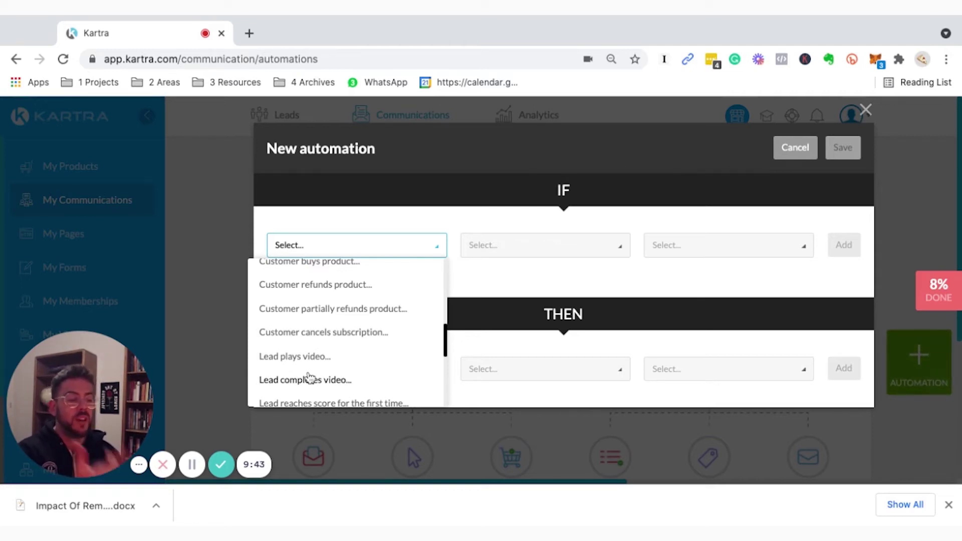
{"action": "left_click", "coordinate": [850, 159]}
{"action": "left_click", "coordinate": [795, 148]}
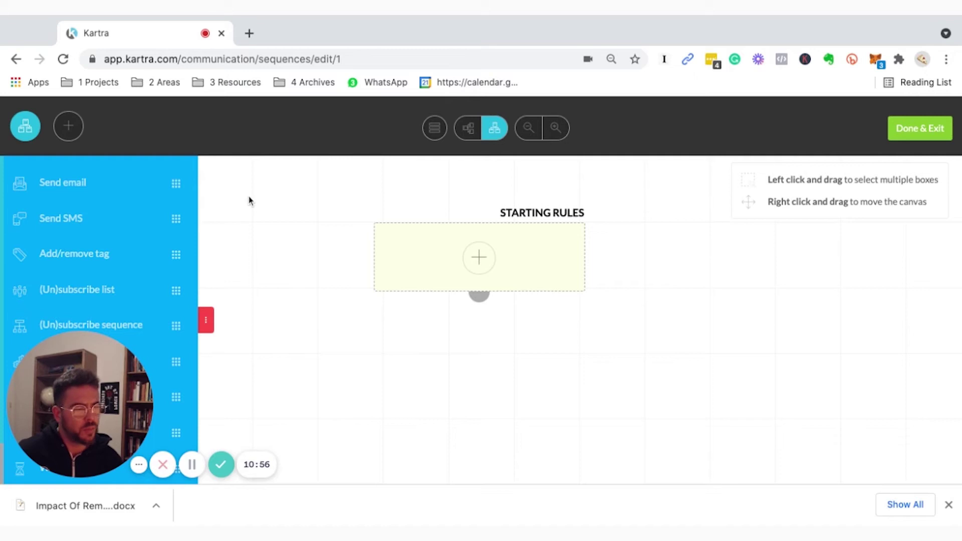
Drop Send email and Add/remove tag steps on the canvas, cancelling each Add step dialog.
{"action": "left_click", "coordinate": [77, 180]}
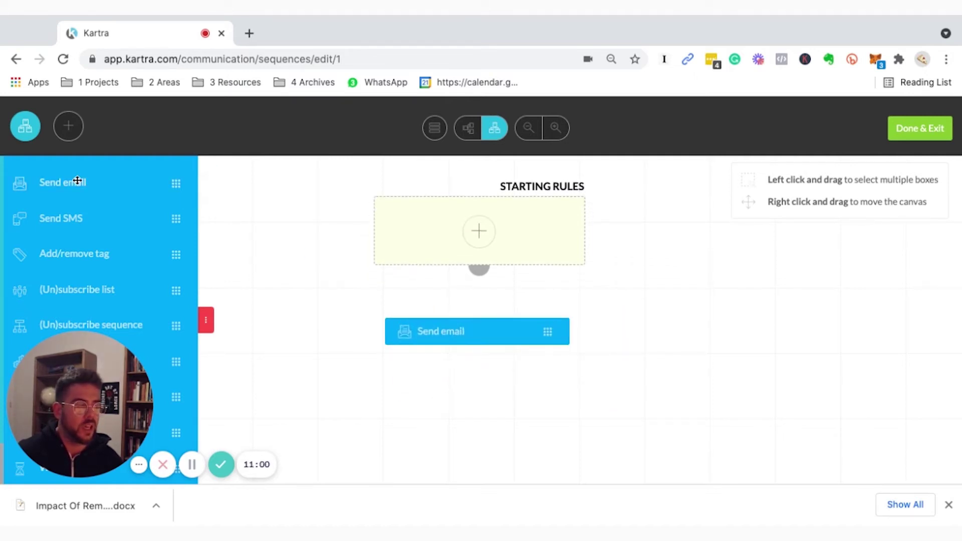
{"action": "left_click", "coordinate": [465, 332]}
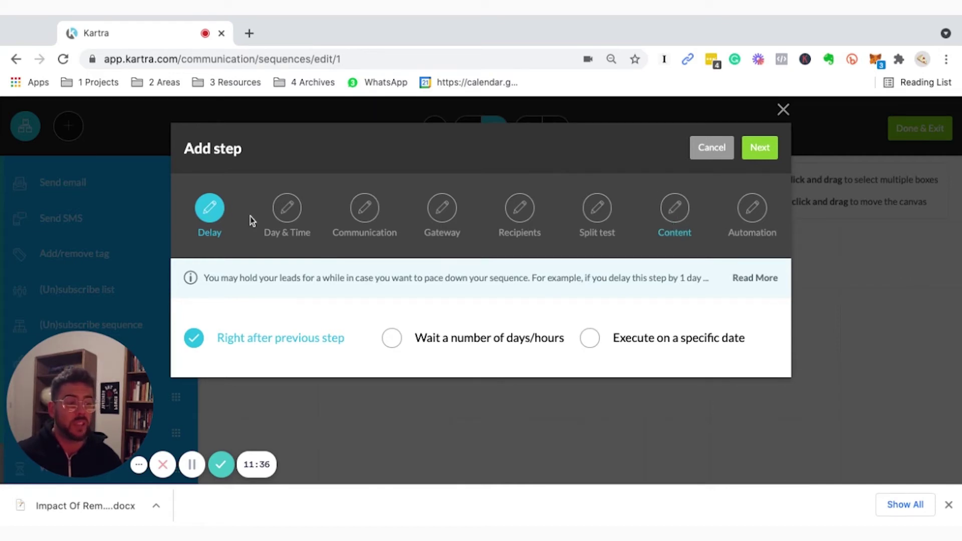
{"action": "left_click", "coordinate": [720, 151]}
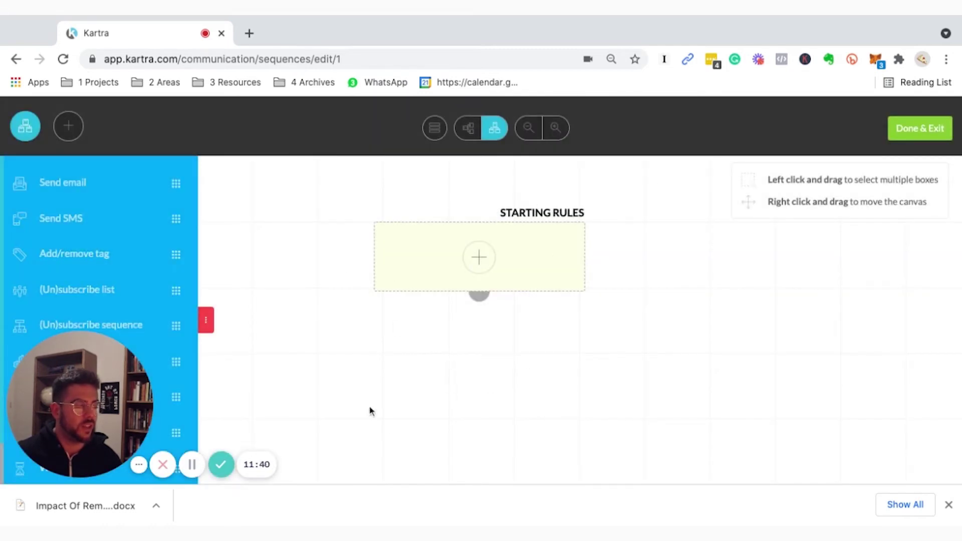
{"action": "left_click_drag", "start_coordinate": [77, 254], "coordinate": [474, 373]}
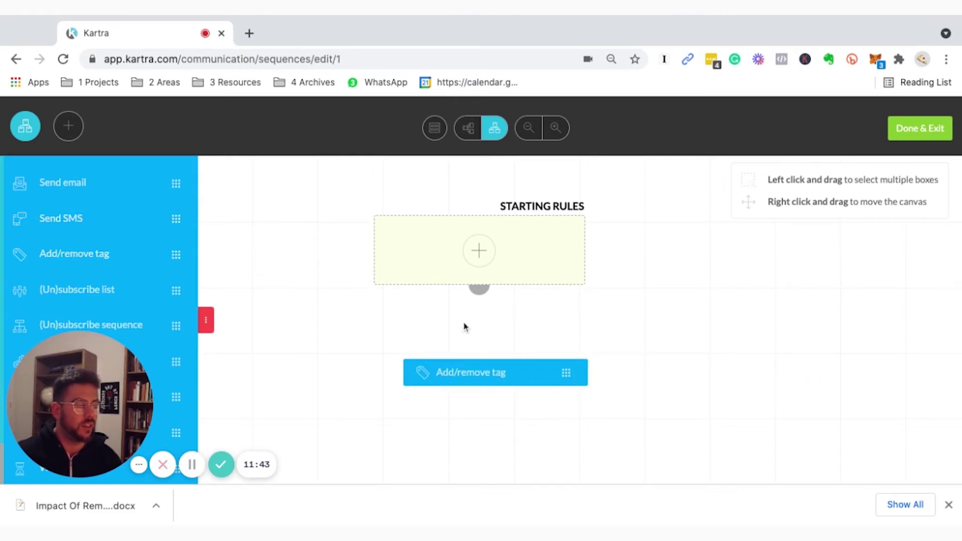
{"action": "left_click_drag", "start_coordinate": [464, 327], "coordinate": [503, 354]}
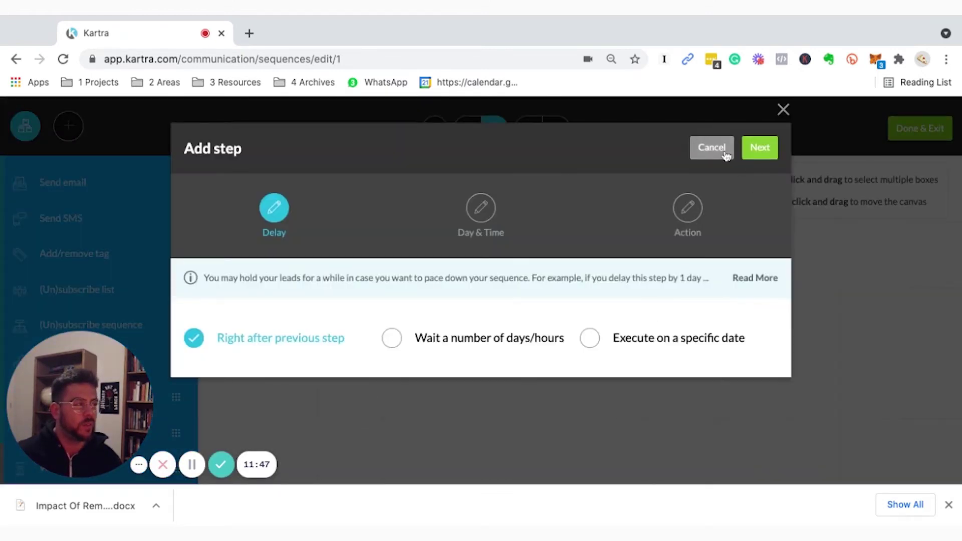
{"action": "left_click", "coordinate": [723, 152]}
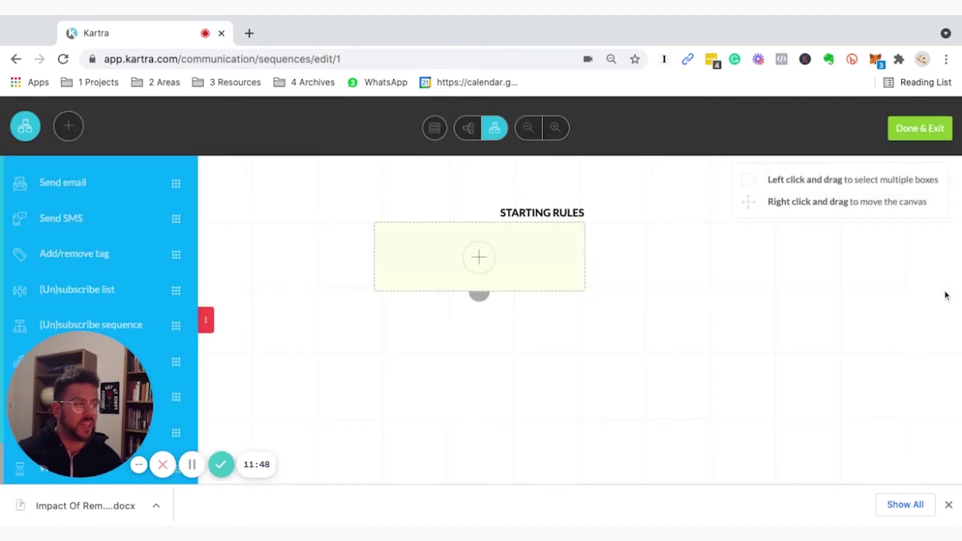
{"action": "left_click_drag", "start_coordinate": [479, 296], "coordinate": [479, 322]}
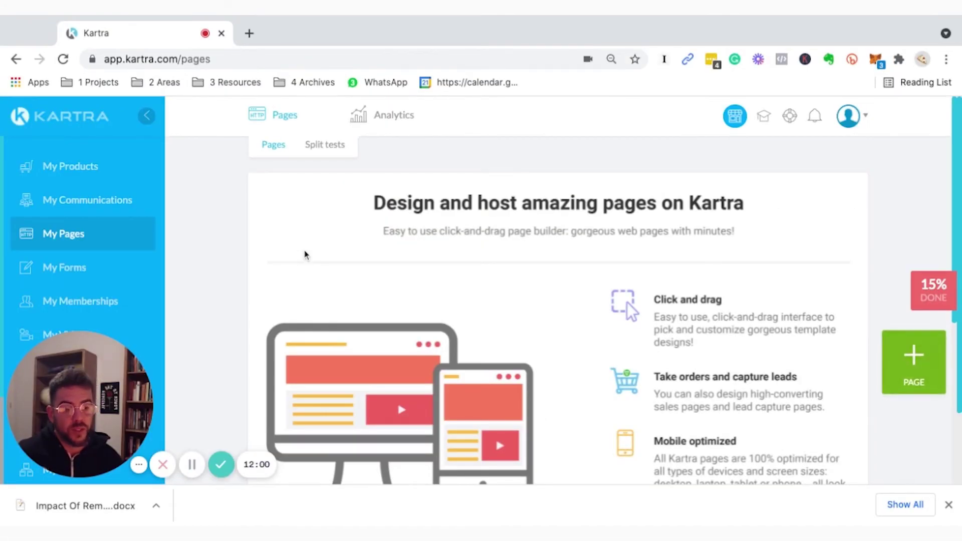
Review the My Pages intro on drag-and-drop building, lead capture, mobile optimization and analytics.
{"action": "scroll", "coordinate": [293, 276], "scroll_direction": "down", "scroll_amount": 2}
{"action": "scroll", "coordinate": [289, 286], "scroll_direction": "down", "scroll_amount": 3}
{"action": "scroll", "coordinate": [287, 286], "scroll_direction": "up", "scroll_amount": 5}
{"action": "scroll", "coordinate": [301, 271], "scroll_direction": "down", "scroll_amount": 1}
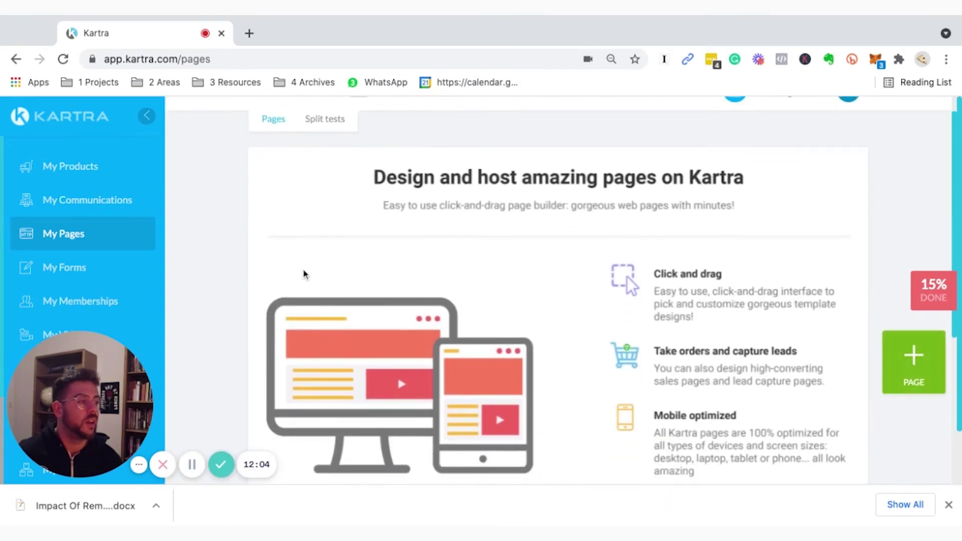
{"action": "scroll", "coordinate": [304, 274], "scroll_direction": "down", "scroll_amount": 1}
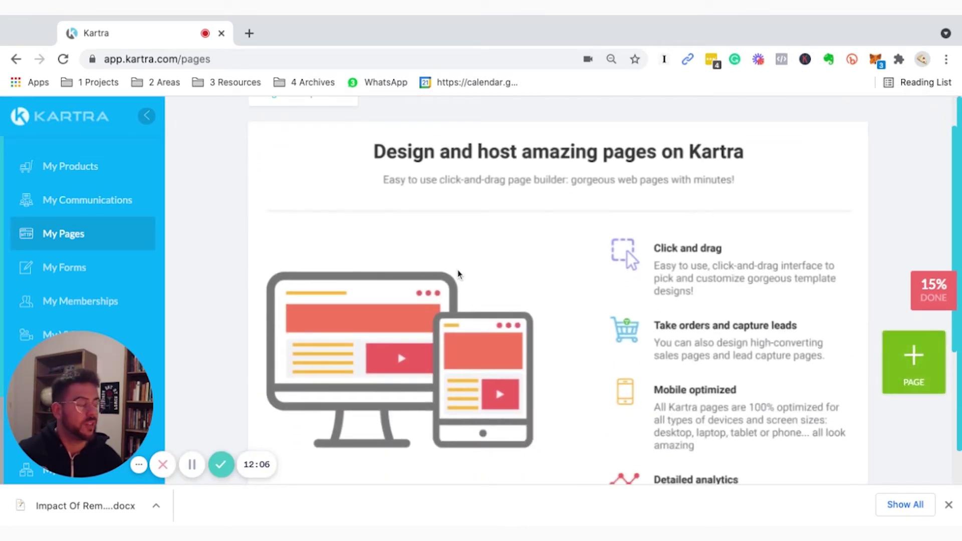
{"action": "scroll", "coordinate": [551, 251], "scroll_direction": "down", "scroll_amount": 2}
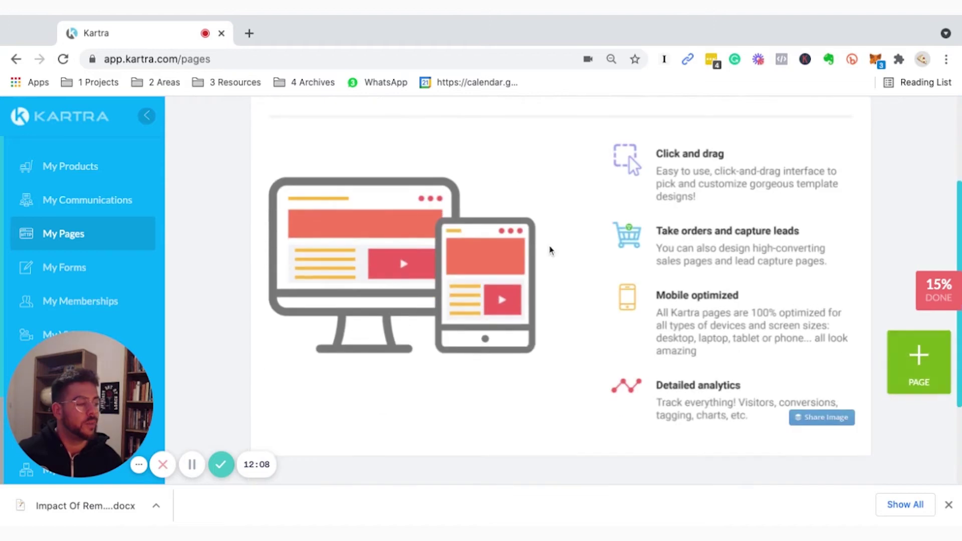
{"action": "scroll", "coordinate": [434, 236], "scroll_direction": "up", "scroll_amount": 3}
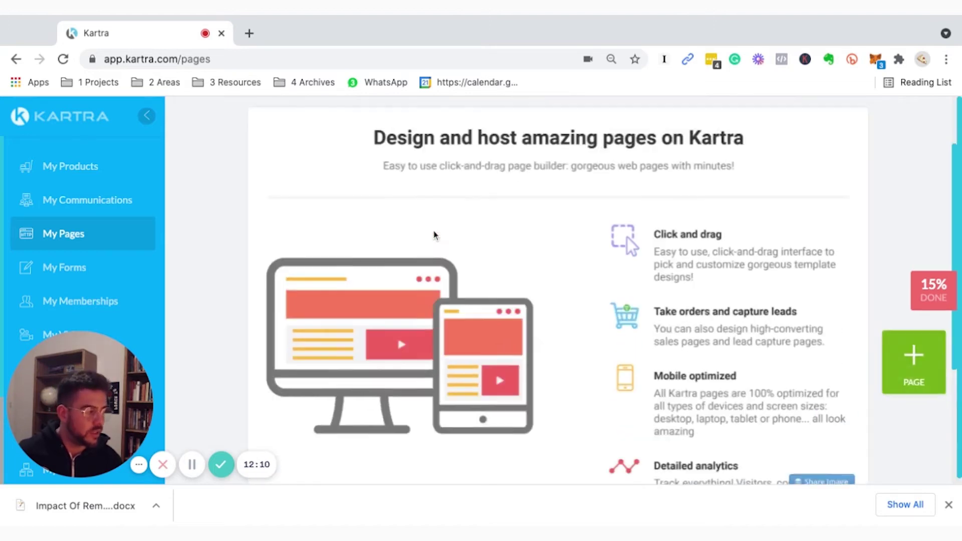
{"action": "scroll", "coordinate": [408, 244], "scroll_direction": "down", "scroll_amount": 3}
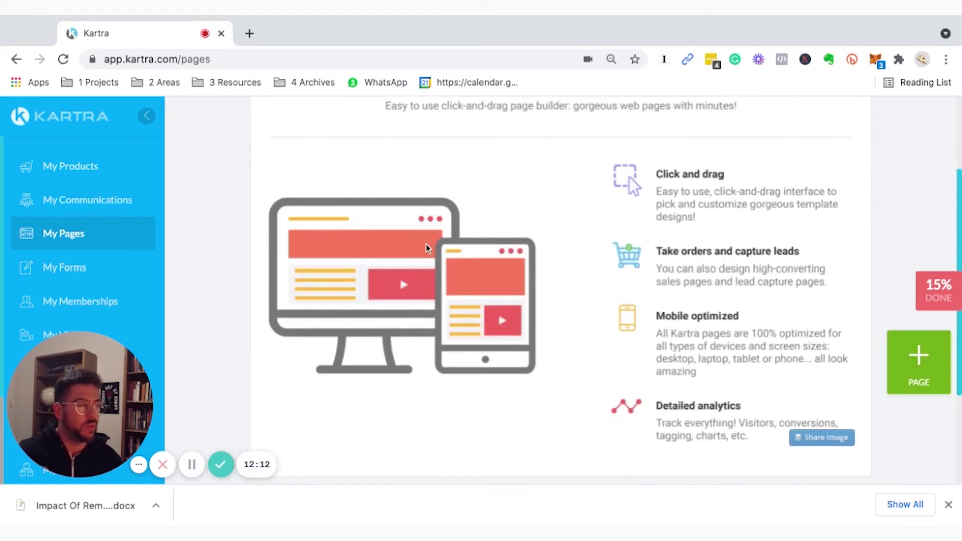
{"action": "scroll", "coordinate": [426, 248], "scroll_direction": "up", "scroll_amount": 3}
{"action": "mouse_move", "coordinate": [389, 128]}
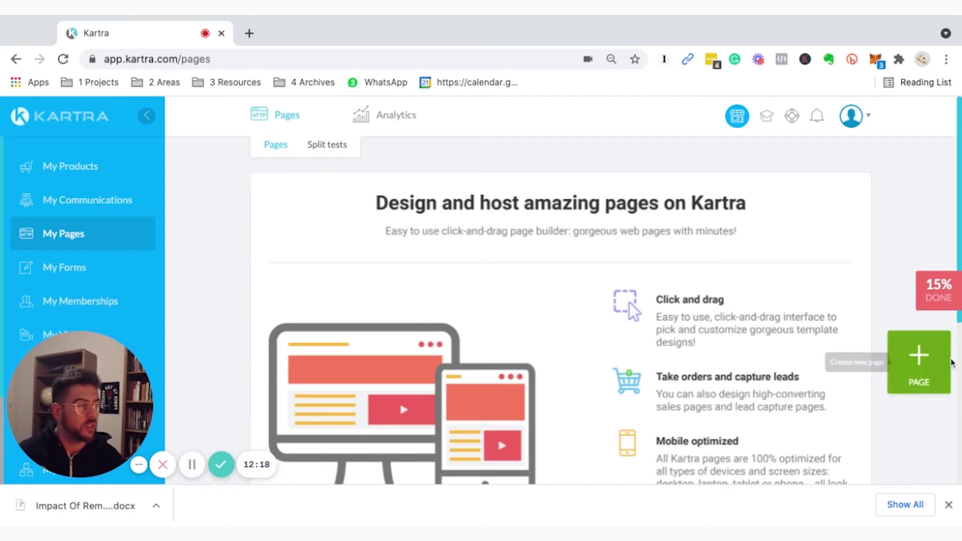
{"action": "left_click", "coordinate": [926, 366]}
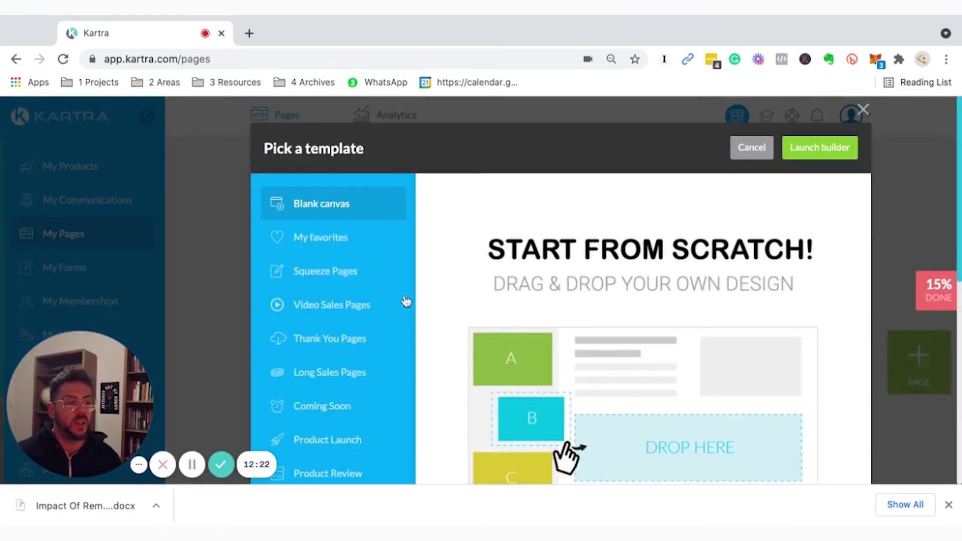
Browse the Squeeze, Video Sales and Thank You Pages template categories.
{"action": "scroll", "coordinate": [350, 260], "scroll_direction": "down", "scroll_amount": 5}
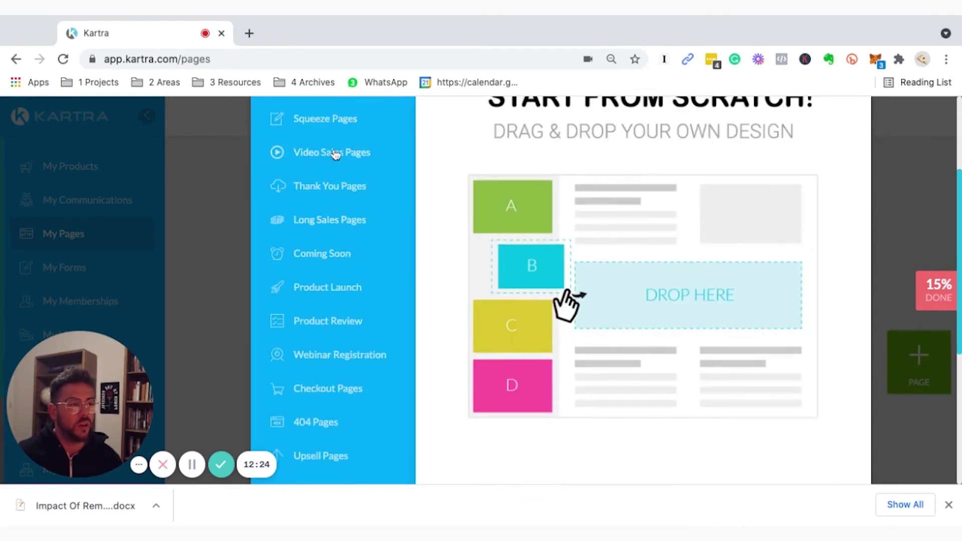
{"action": "scroll", "coordinate": [333, 155], "scroll_direction": "up", "scroll_amount": 1}
{"action": "left_click", "coordinate": [331, 151]}
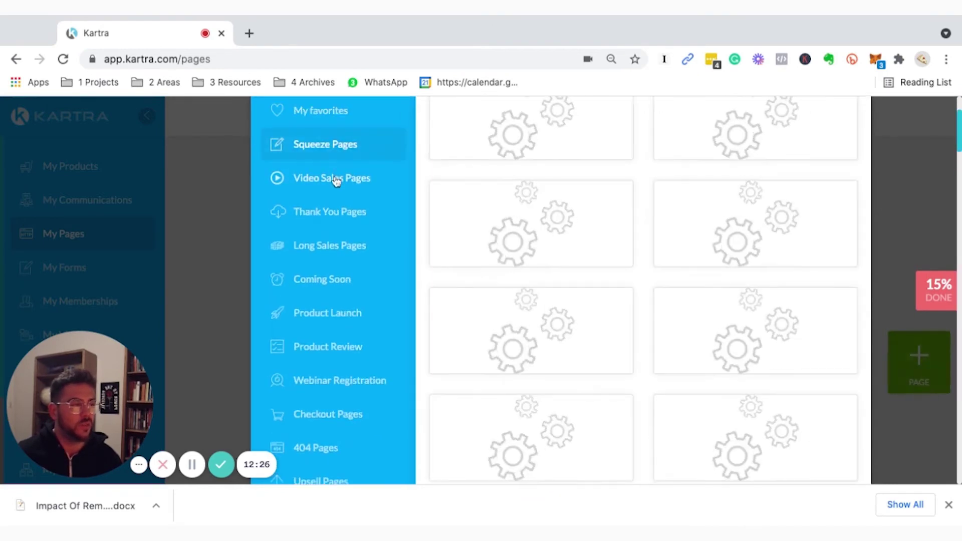
{"action": "left_click", "coordinate": [336, 184]}
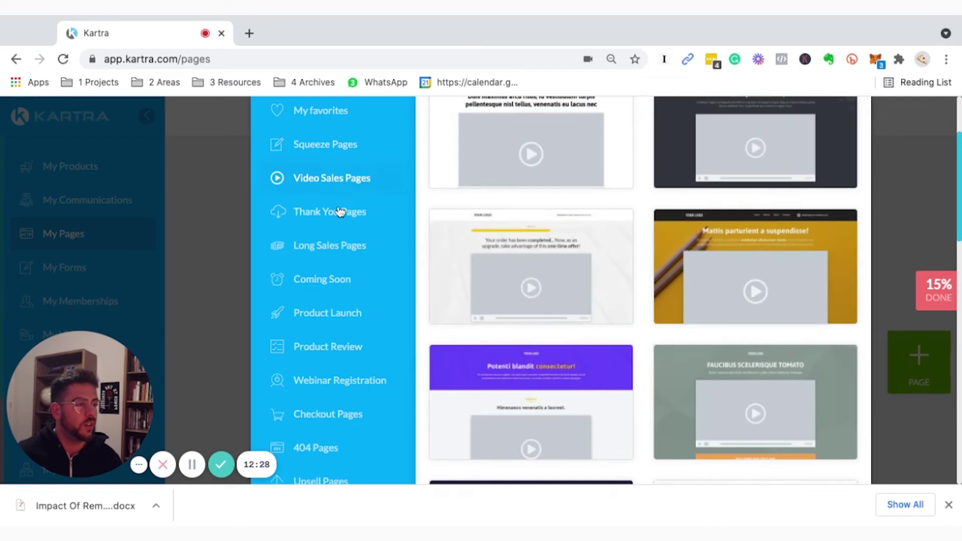
{"action": "left_click", "coordinate": [333, 216]}
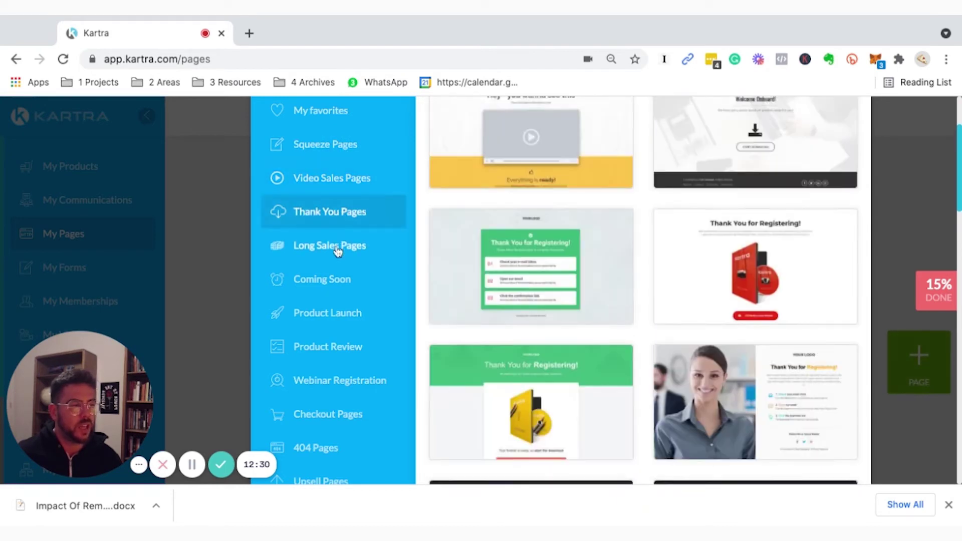
{"action": "scroll", "coordinate": [341, 248], "scroll_direction": "down", "scroll_amount": 1}
{"action": "scroll", "coordinate": [343, 257], "scroll_direction": "down", "scroll_amount": 7}
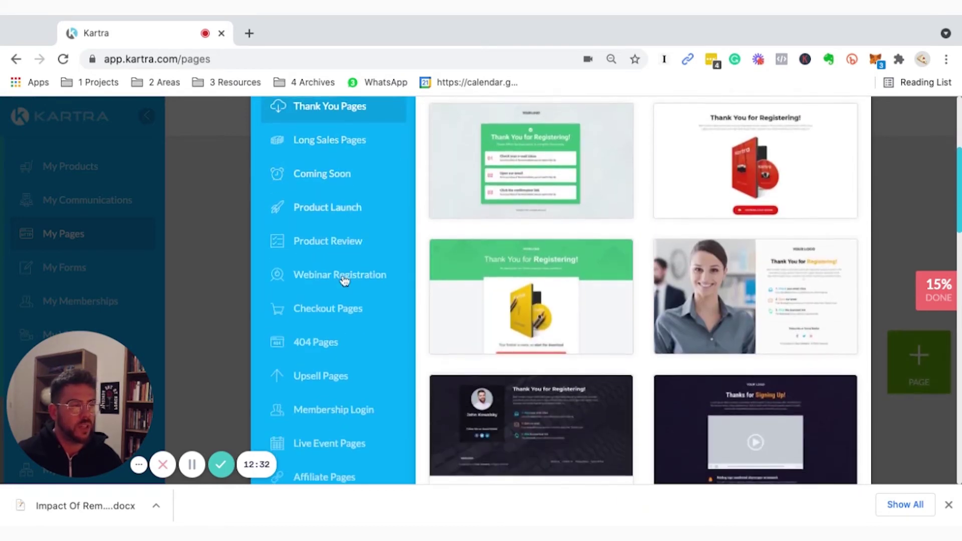
{"action": "scroll", "coordinate": [334, 264], "scroll_direction": "down", "scroll_amount": 10}
{"action": "scroll", "coordinate": [332, 305], "scroll_direction": "up", "scroll_amount": 20}
{"action": "scroll", "coordinate": [333, 232], "scroll_direction": "up", "scroll_amount": 1}
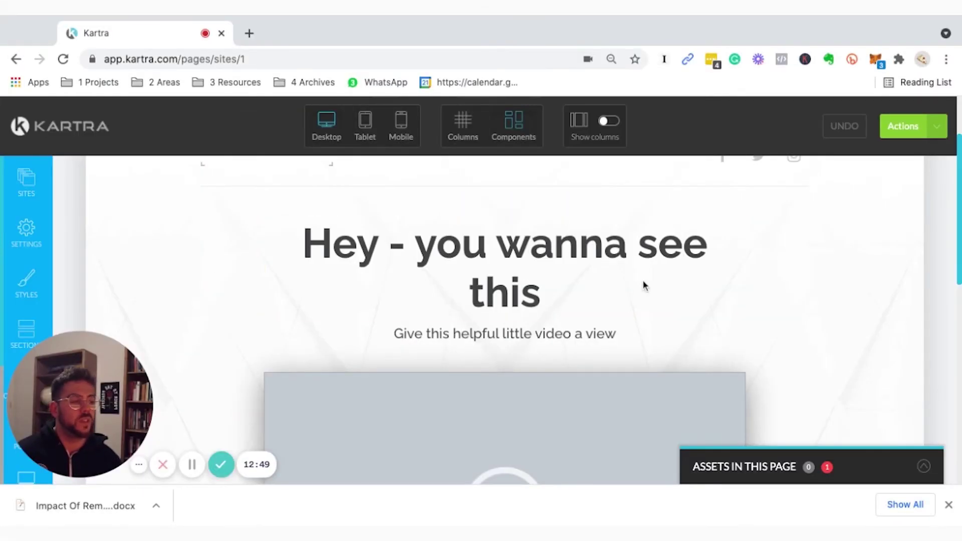
{"action": "scroll", "coordinate": [351, 276], "scroll_direction": "down", "scroll_amount": 1}
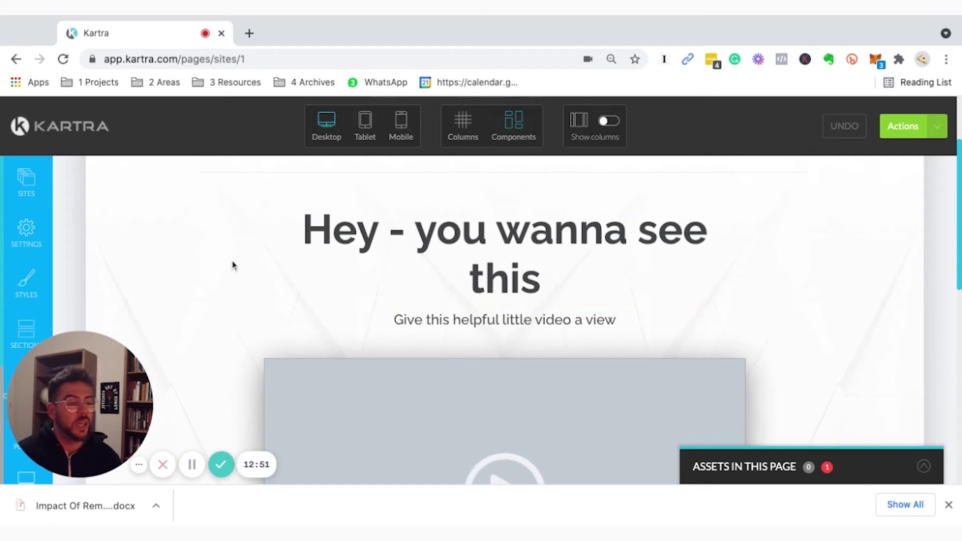
{"action": "scroll", "coordinate": [413, 295], "scroll_direction": "down", "scroll_amount": 5}
{"action": "scroll", "coordinate": [413, 295], "scroll_direction": "down", "scroll_amount": 5}
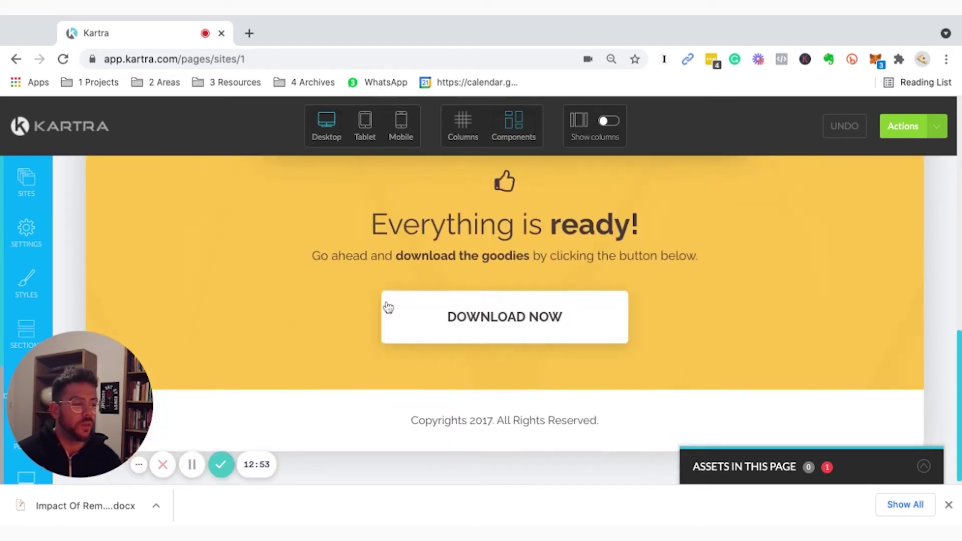
{"action": "scroll", "coordinate": [487, 246], "scroll_direction": "up", "scroll_amount": 3}
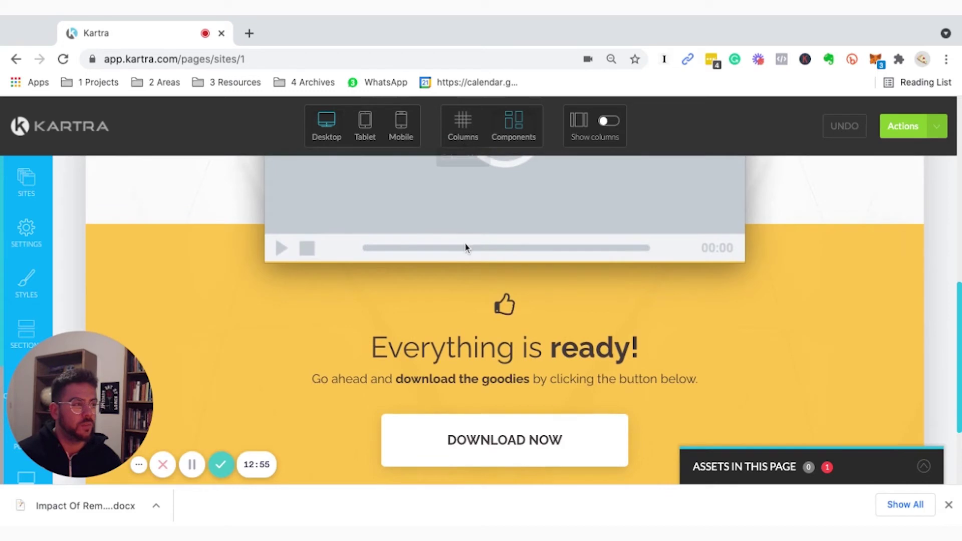
{"action": "scroll", "coordinate": [464, 247], "scroll_direction": "up", "scroll_amount": 8}
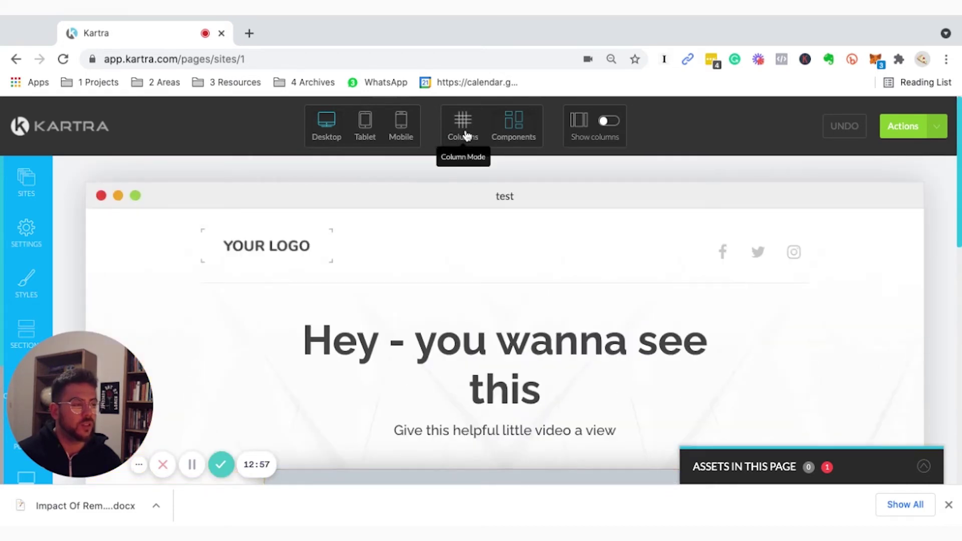
{"action": "left_click", "coordinate": [457, 133]}
{"action": "mouse_move", "coordinate": [383, 261]}
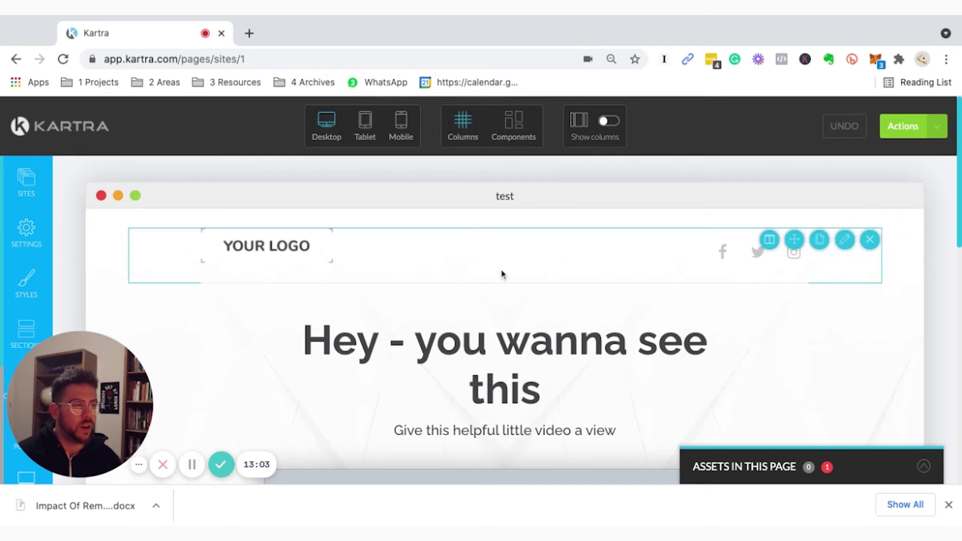
{"action": "mouse_move", "coordinate": [385, 304]}
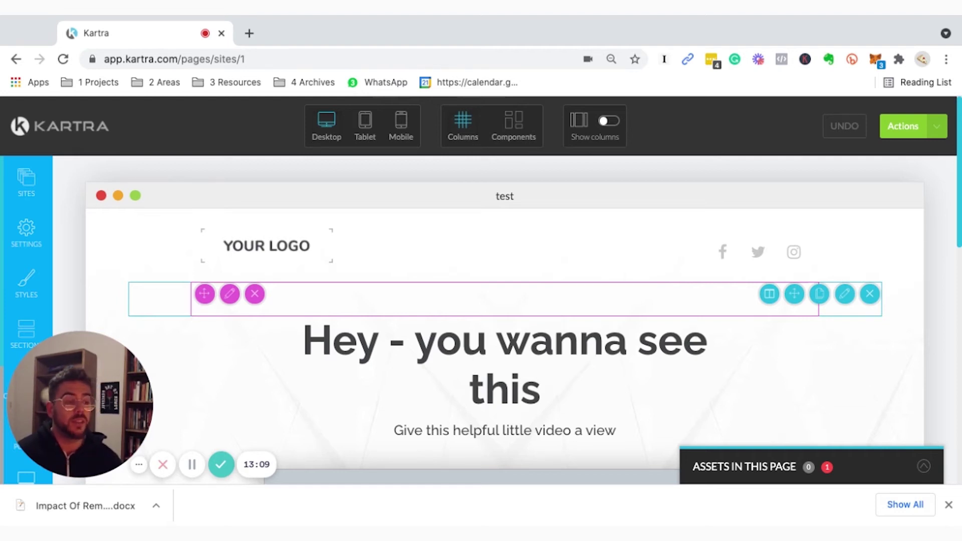
{"action": "mouse_move", "coordinate": [350, 251]}
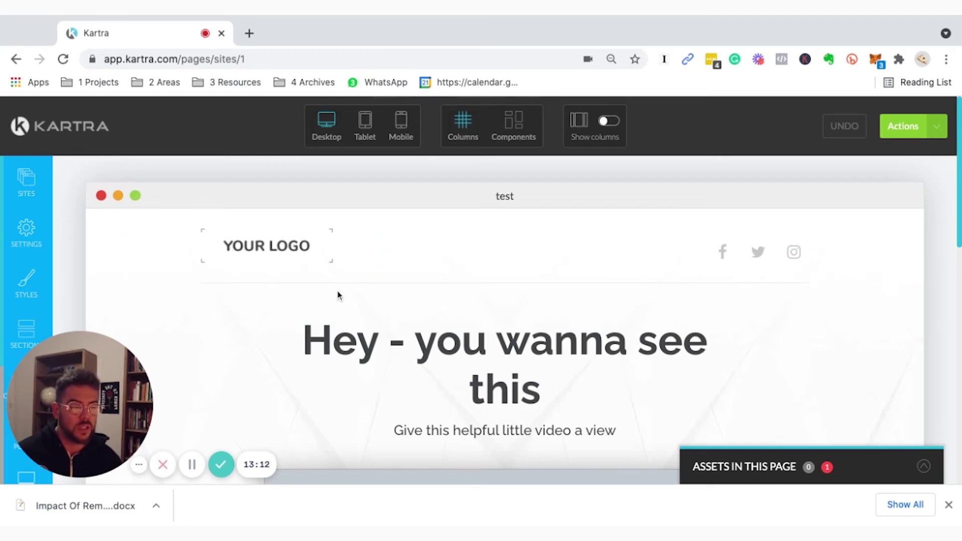
{"action": "mouse_move", "coordinate": [729, 293]}
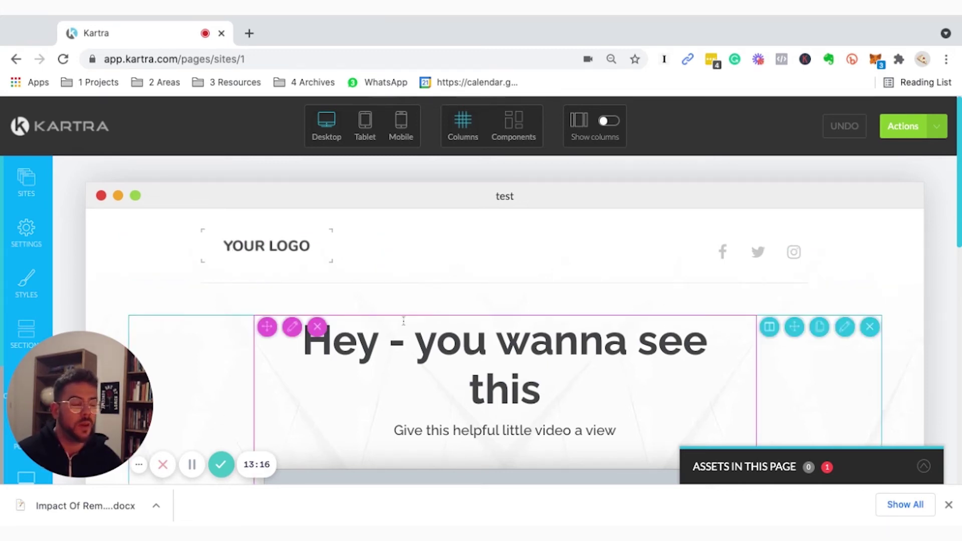
{"action": "mouse_move", "coordinate": [324, 313]}
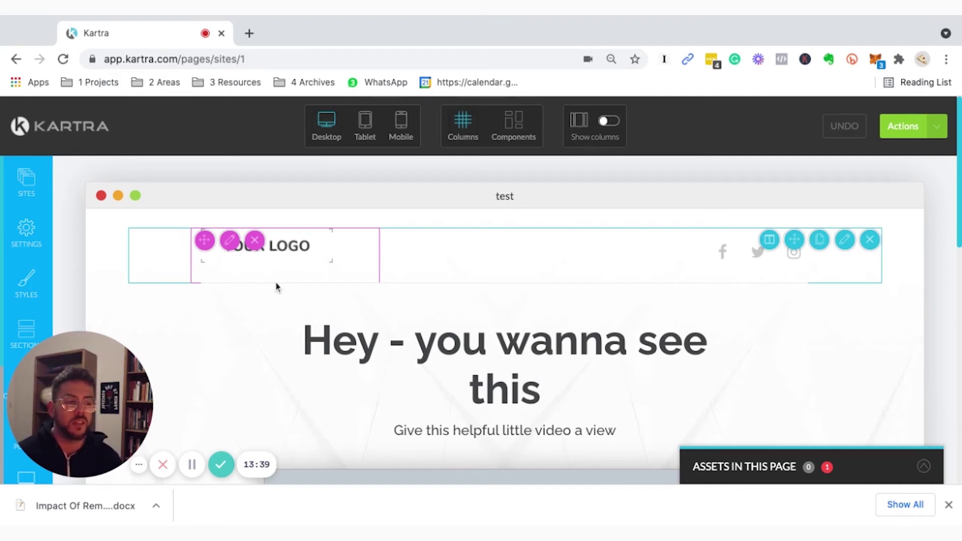
{"action": "scroll", "coordinate": [298, 305], "scroll_direction": "down", "scroll_amount": 8}
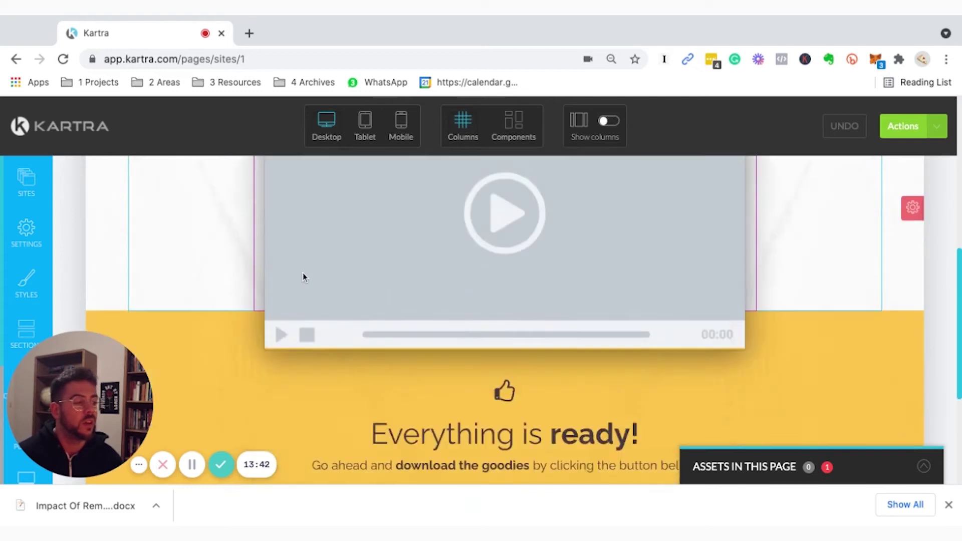
{"action": "scroll", "coordinate": [302, 275], "scroll_direction": "down", "scroll_amount": 4}
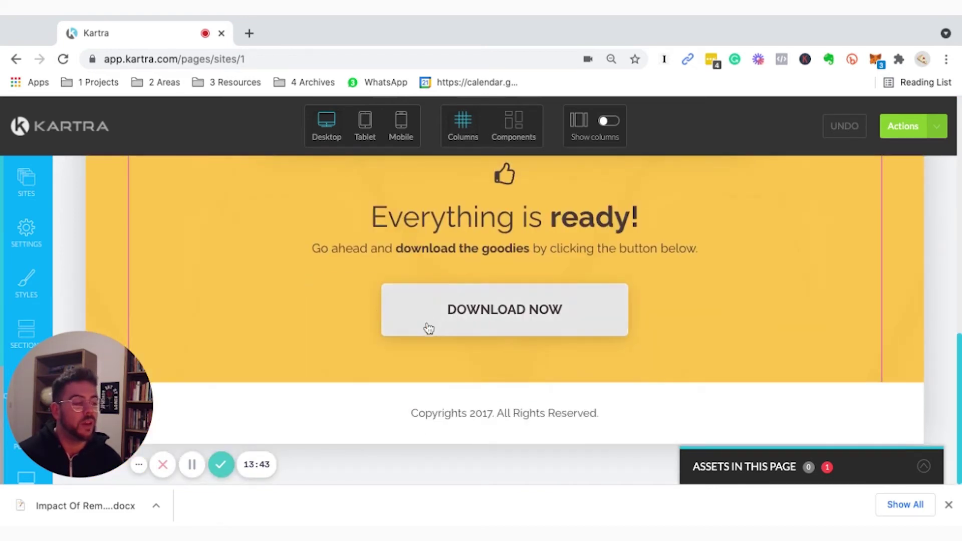
{"action": "scroll", "coordinate": [644, 281], "scroll_direction": "up", "scroll_amount": 5}
{"action": "scroll", "coordinate": [423, 362], "scroll_direction": "up", "scroll_amount": 2}
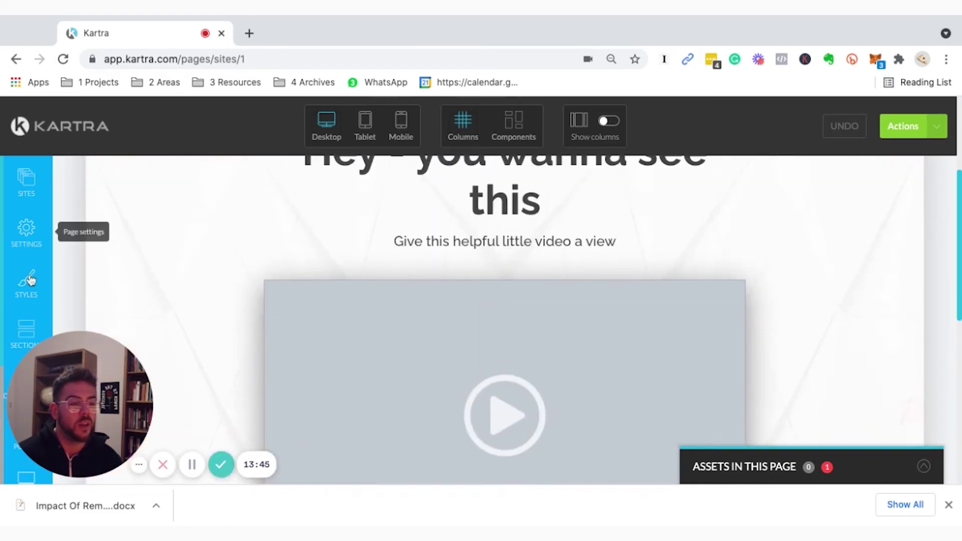
{"action": "scroll", "coordinate": [31, 274], "scroll_direction": "down", "scroll_amount": 2}
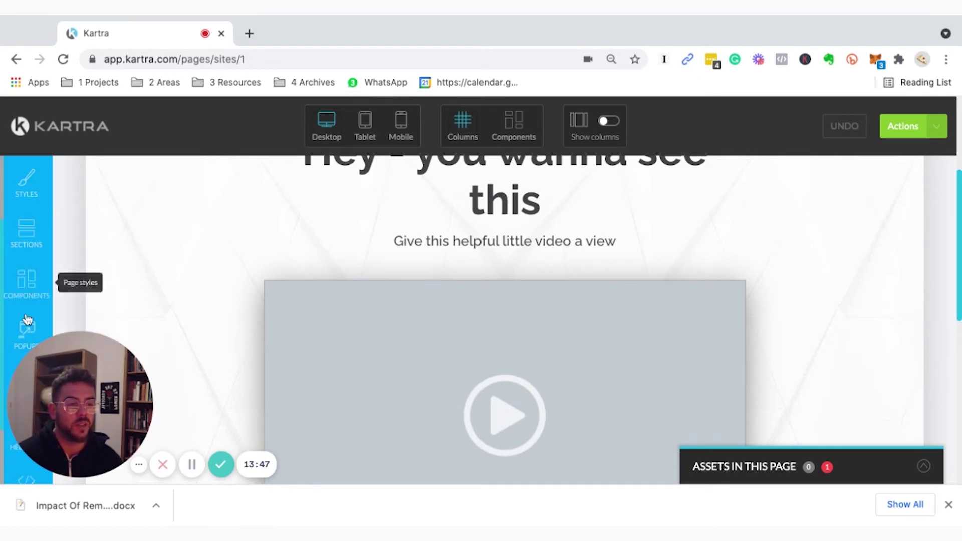
{"action": "left_click", "coordinate": [28, 270]}
{"action": "scroll", "coordinate": [215, 289], "scroll_direction": "down", "scroll_amount": 6}
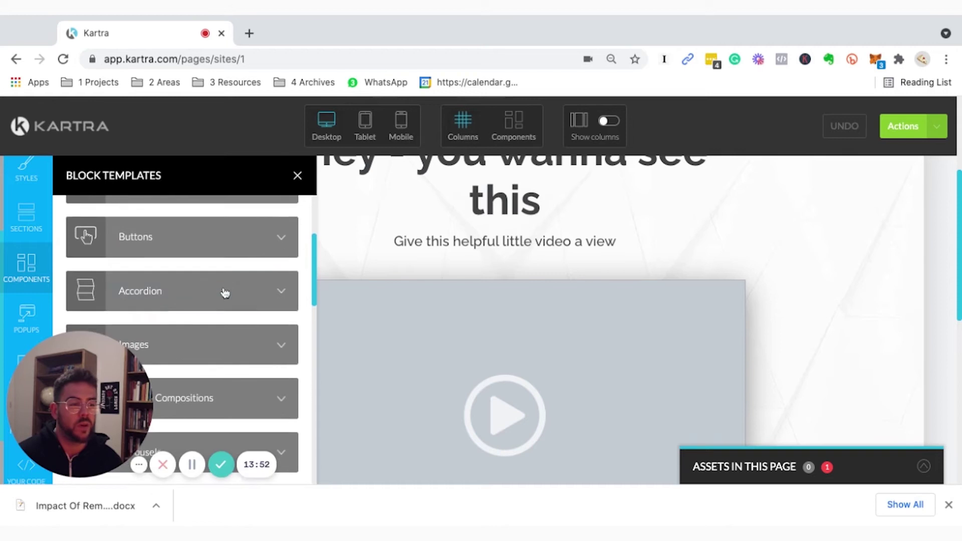
{"action": "scroll", "coordinate": [225, 290], "scroll_direction": "down", "scroll_amount": 10}
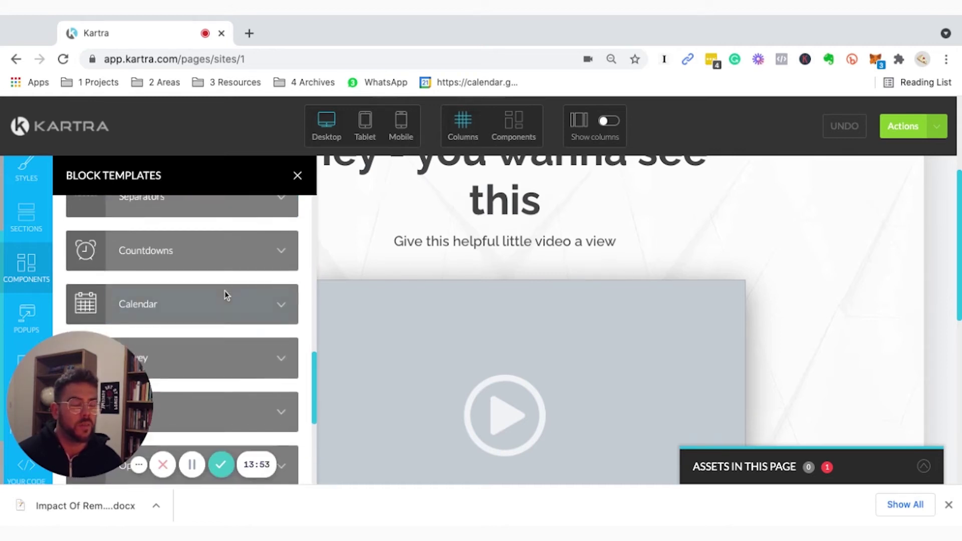
{"action": "scroll", "coordinate": [200, 235], "scroll_direction": "down", "scroll_amount": 2}
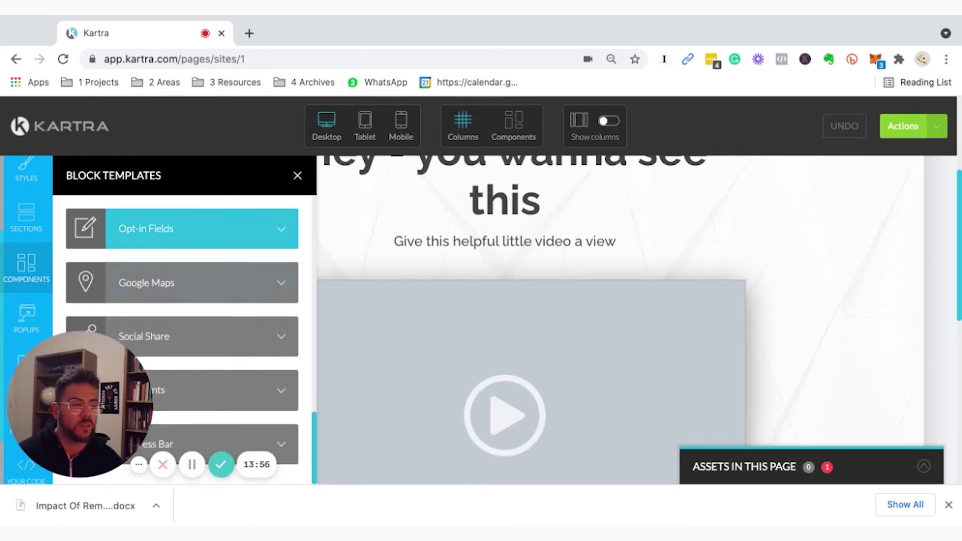
{"action": "scroll", "coordinate": [200, 235], "scroll_direction": "up", "scroll_amount": 15}
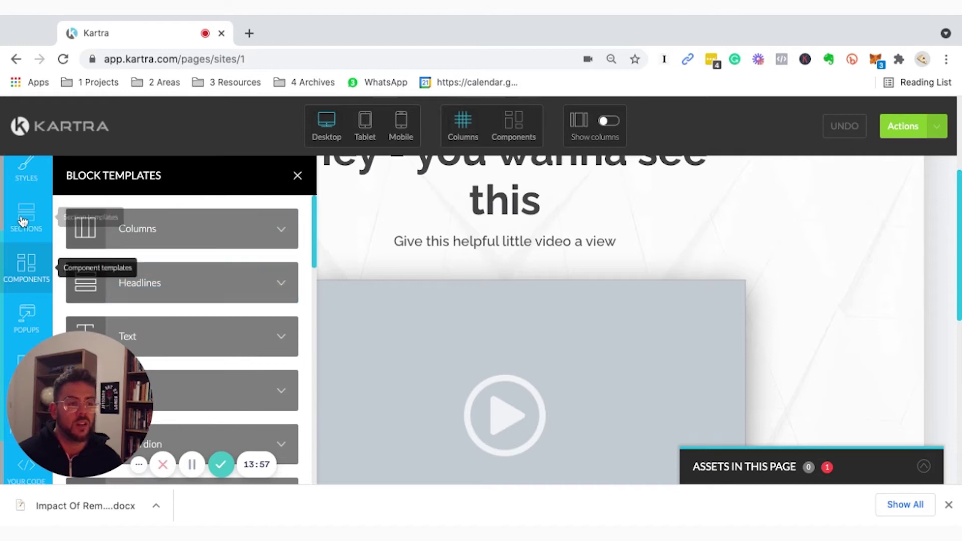
{"action": "left_click", "coordinate": [23, 221]}
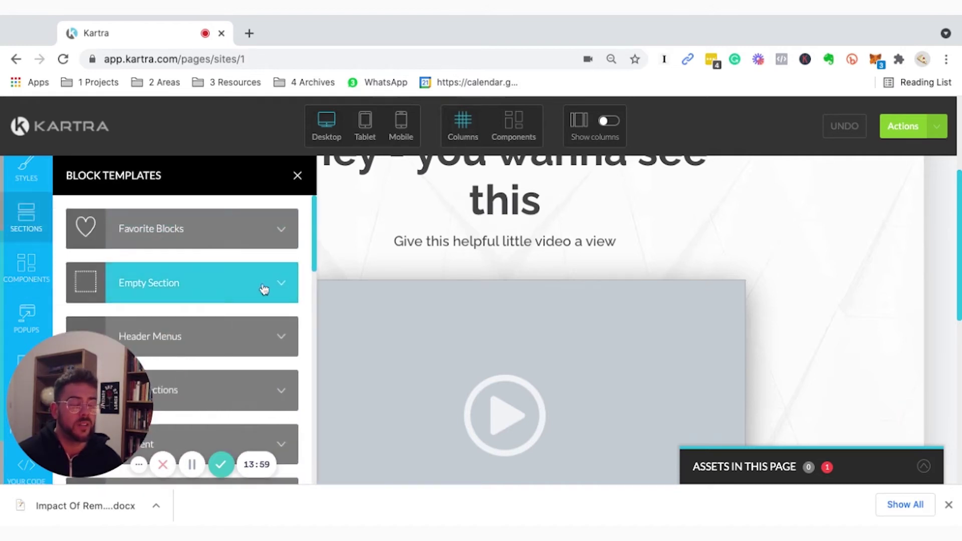
{"action": "scroll", "coordinate": [265, 263], "scroll_direction": "down", "scroll_amount": 8}
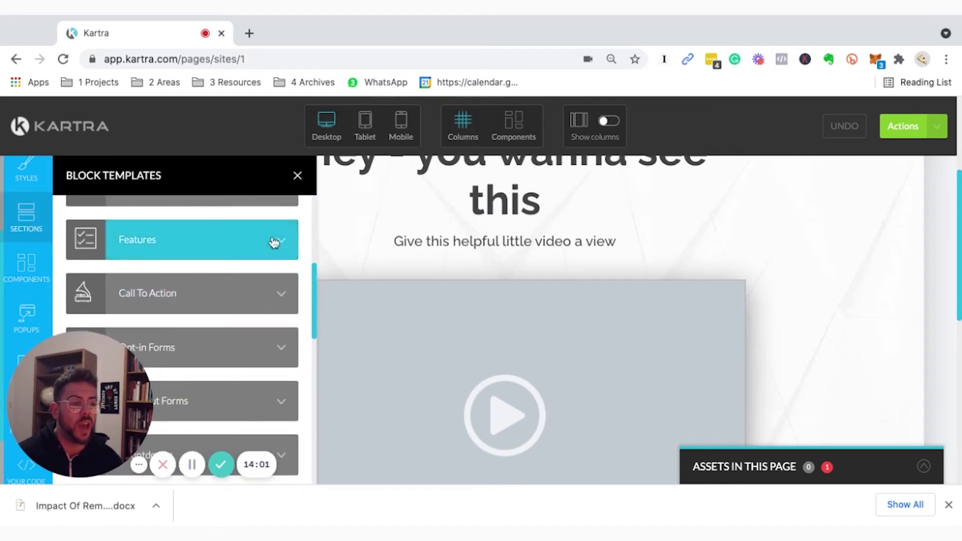
{"action": "left_click", "coordinate": [274, 242]}
{"action": "scroll", "coordinate": [192, 427], "scroll_direction": "down", "scroll_amount": 3}
{"action": "scroll", "coordinate": [214, 347], "scroll_direction": "down", "scroll_amount": 10}
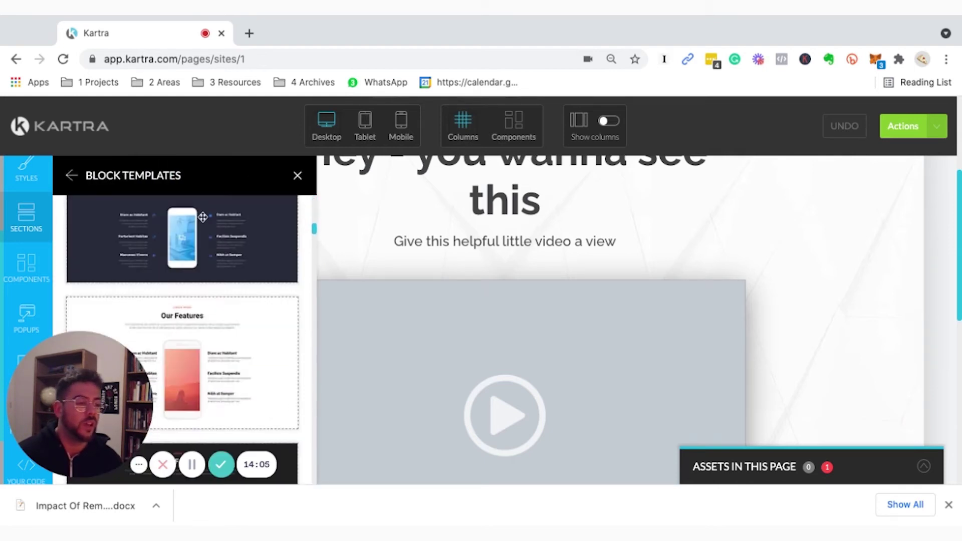
{"action": "scroll", "coordinate": [202, 217], "scroll_direction": "down", "scroll_amount": 5}
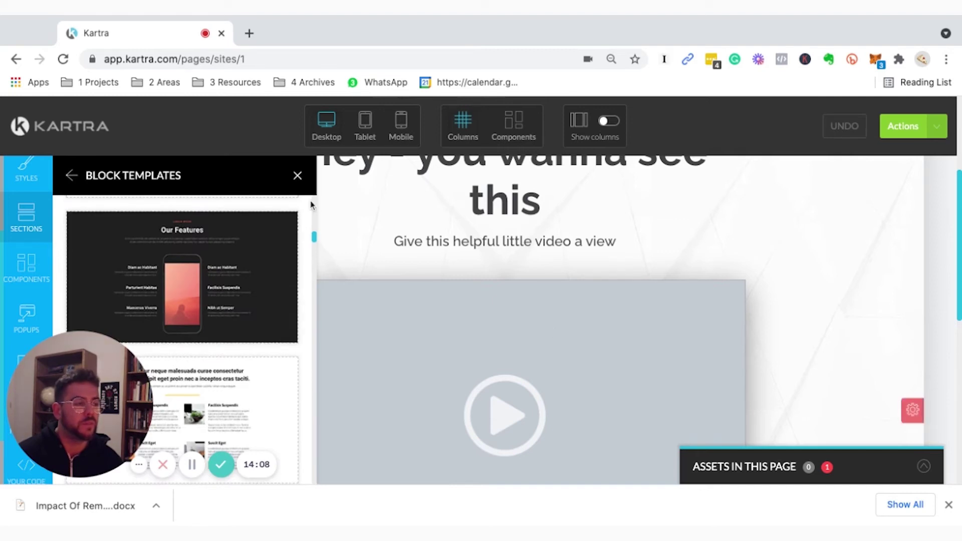
{"action": "left_click", "coordinate": [298, 175]}
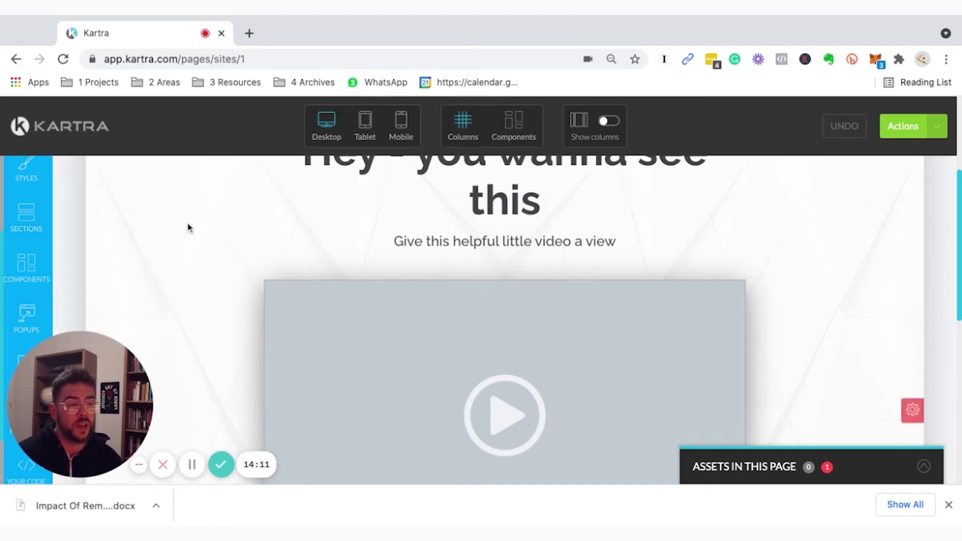
{"action": "scroll", "coordinate": [464, 338], "scroll_direction": "up", "scroll_amount": 5}
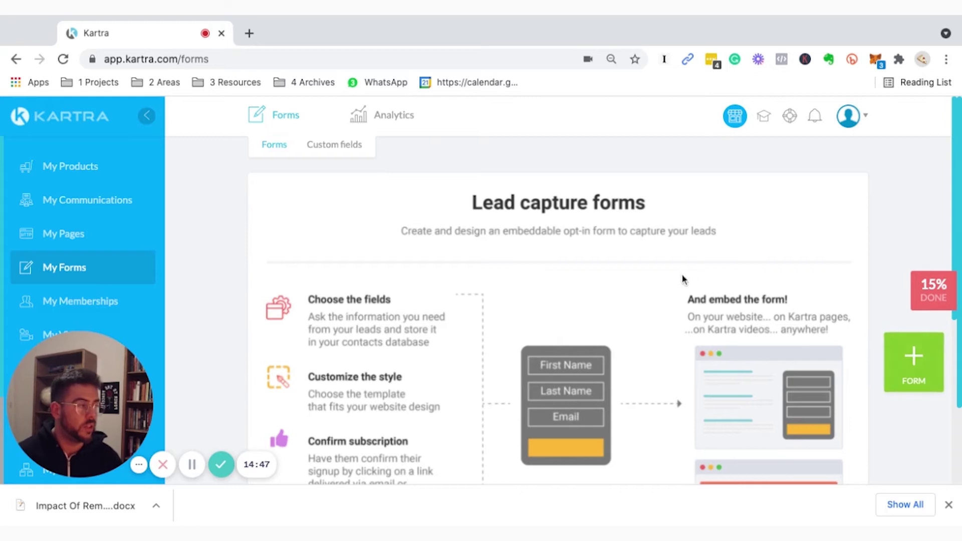
Scroll down the Memberships intro covering logo, sections, posts and access levels.
{"action": "scroll", "coordinate": [461, 296], "scroll_direction": "down", "scroll_amount": 1}
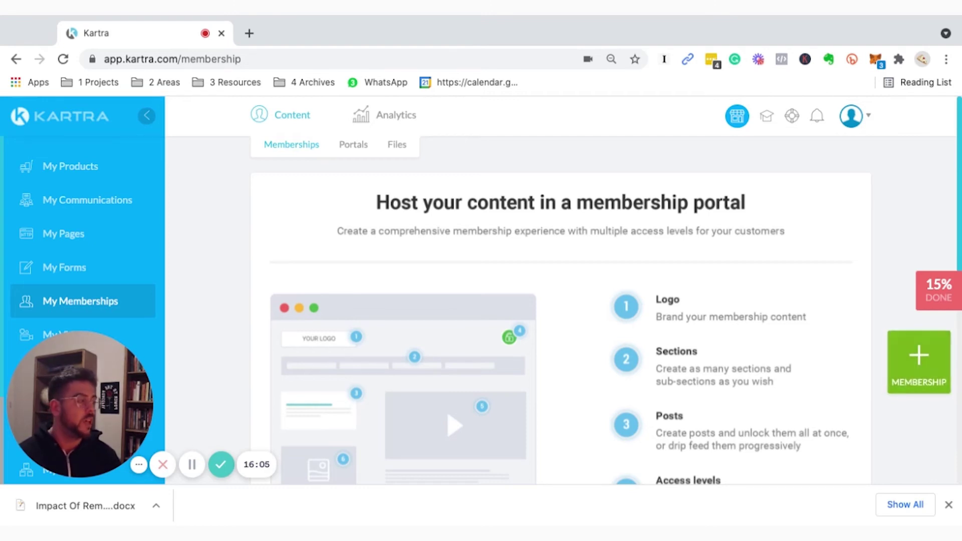
Read through the six Memberships portal features, then go to My Videos.
{"action": "scroll", "coordinate": [353, 336], "scroll_direction": "down", "scroll_amount": 5}
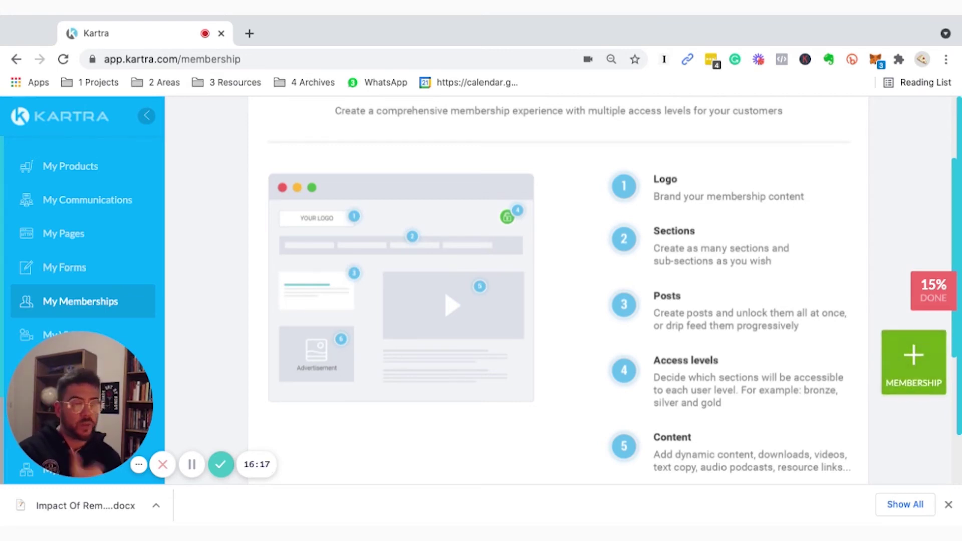
{"action": "scroll", "coordinate": [558, 290], "scroll_direction": "up", "scroll_amount": 3}
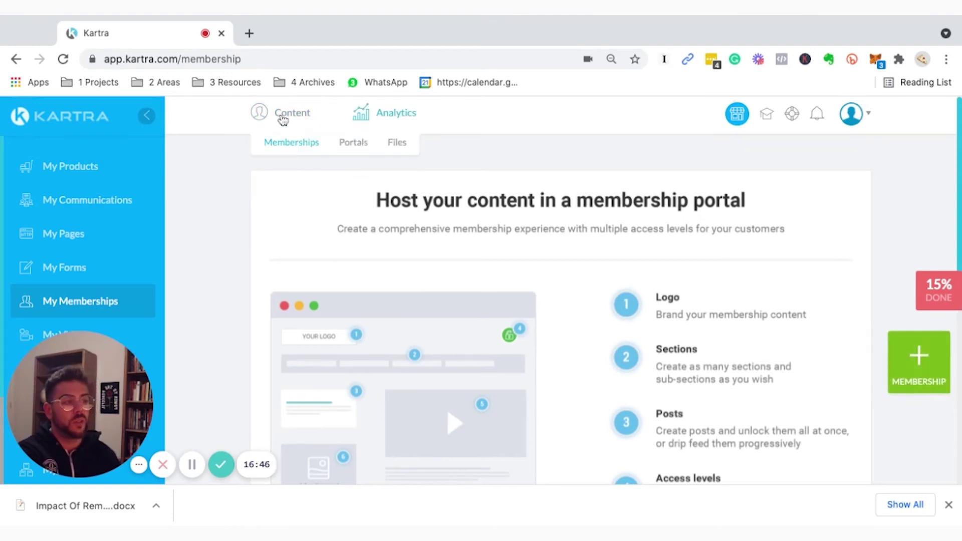
{"action": "scroll", "coordinate": [281, 268], "scroll_direction": "down", "scroll_amount": 5}
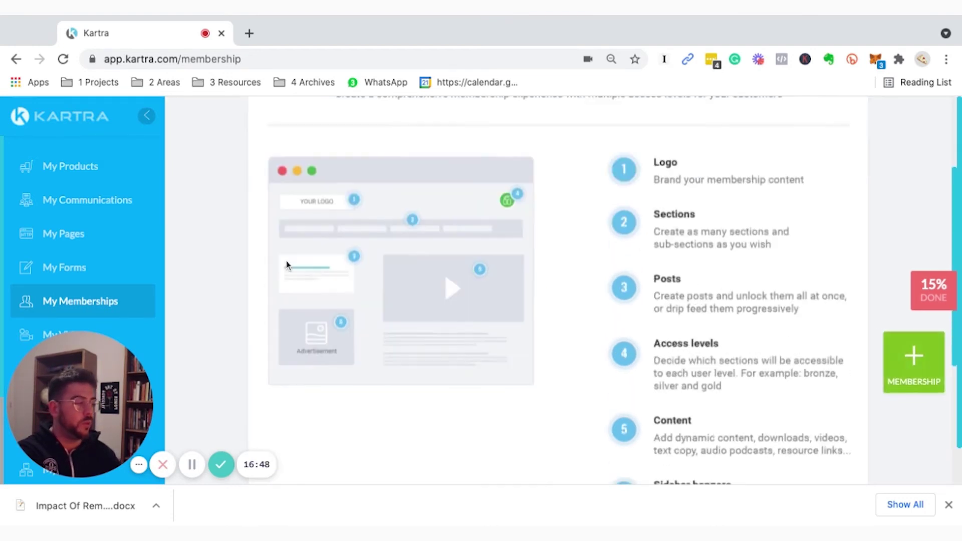
{"action": "scroll", "coordinate": [502, 299], "scroll_direction": "down", "scroll_amount": 2}
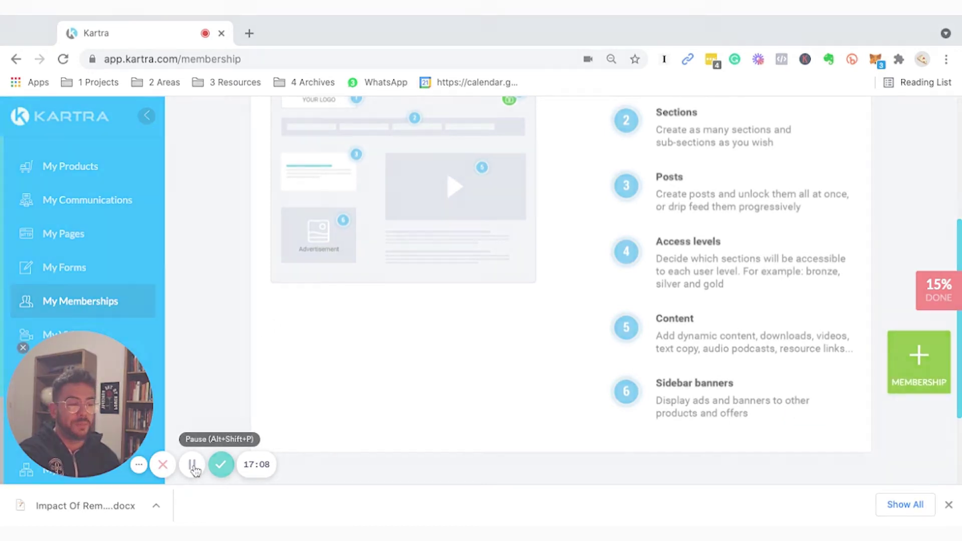
{"action": "left_click", "coordinate": [192, 464]}
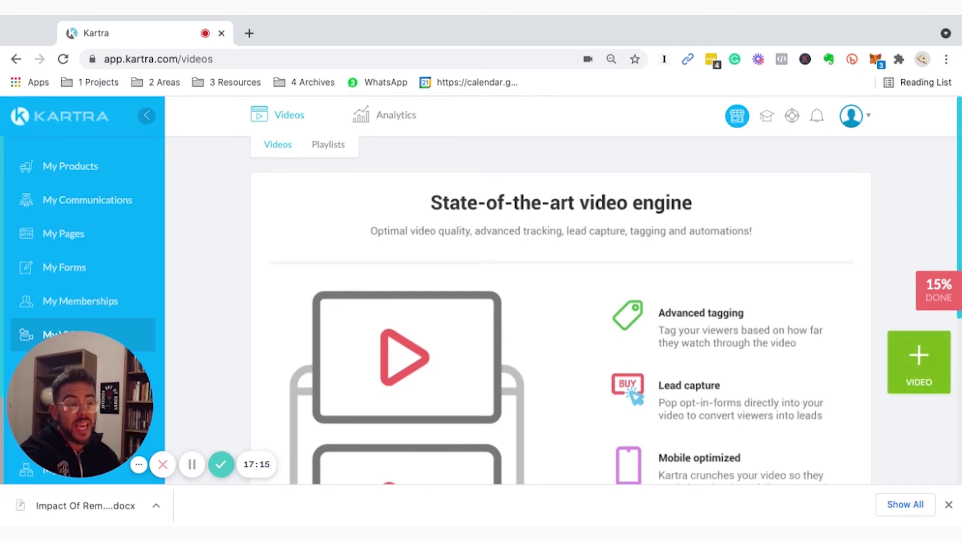
Scroll up and down through the Videos engine overview to review its features.
{"action": "scroll", "coordinate": [96, 230], "scroll_direction": "down", "scroll_amount": 2}
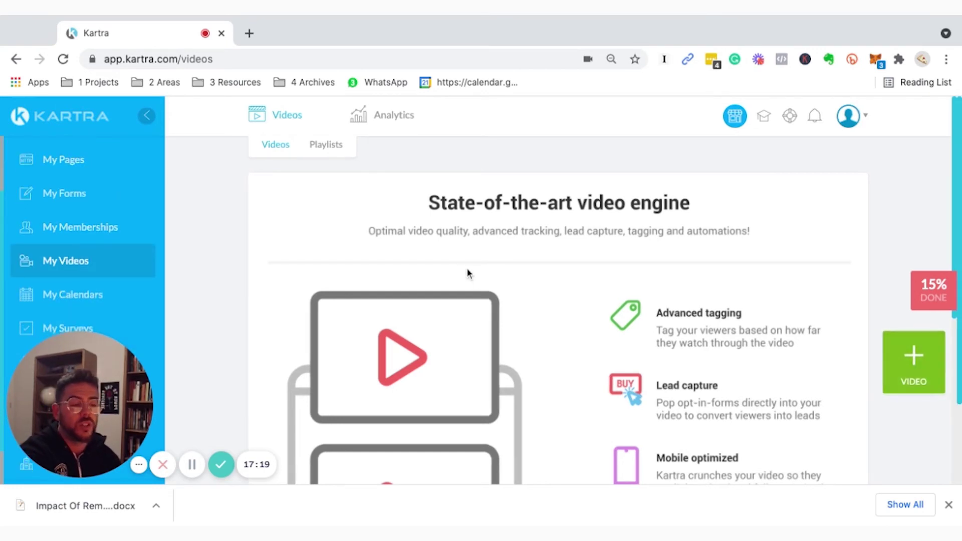
{"action": "scroll", "coordinate": [467, 272], "scroll_direction": "down", "scroll_amount": 2}
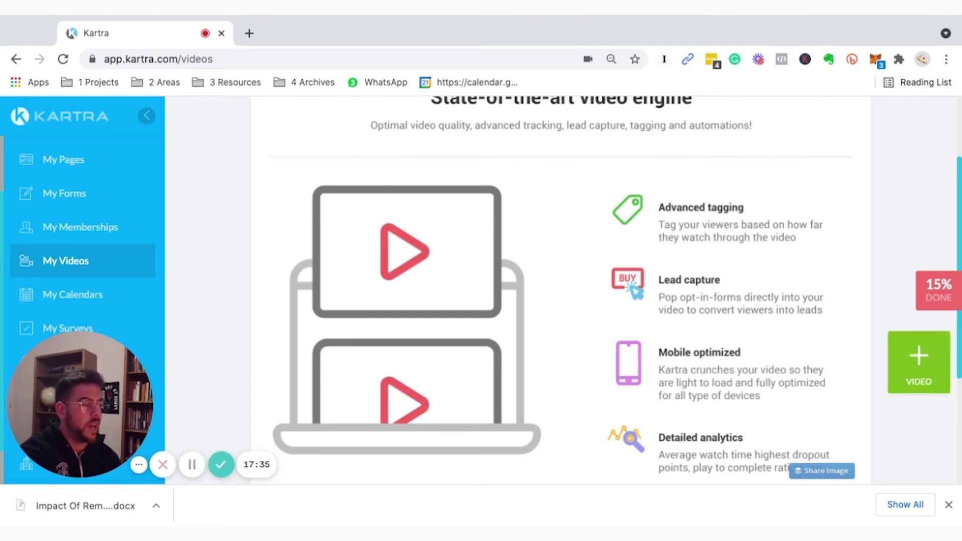
{"action": "scroll", "coordinate": [611, 316], "scroll_direction": "up", "scroll_amount": 1}
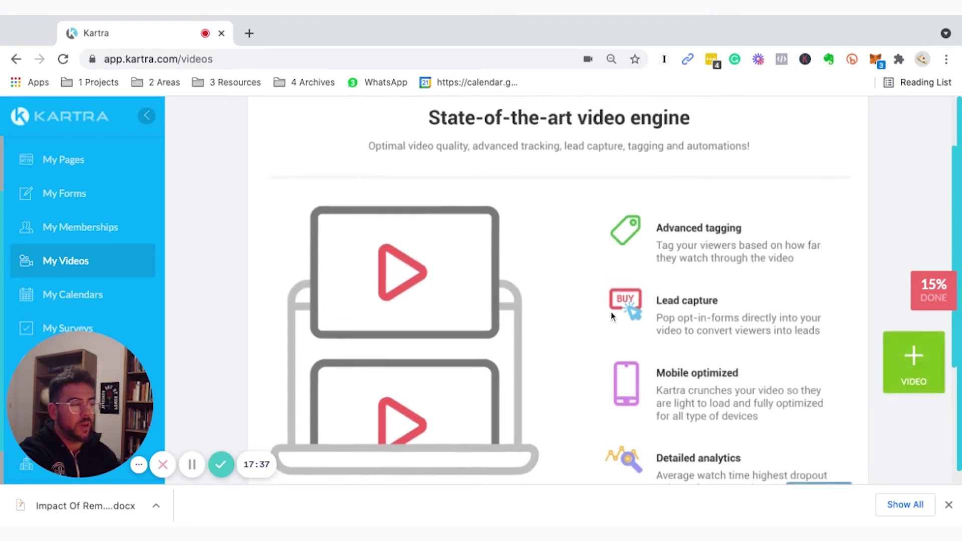
{"action": "scroll", "coordinate": [593, 353], "scroll_direction": "up", "scroll_amount": 2}
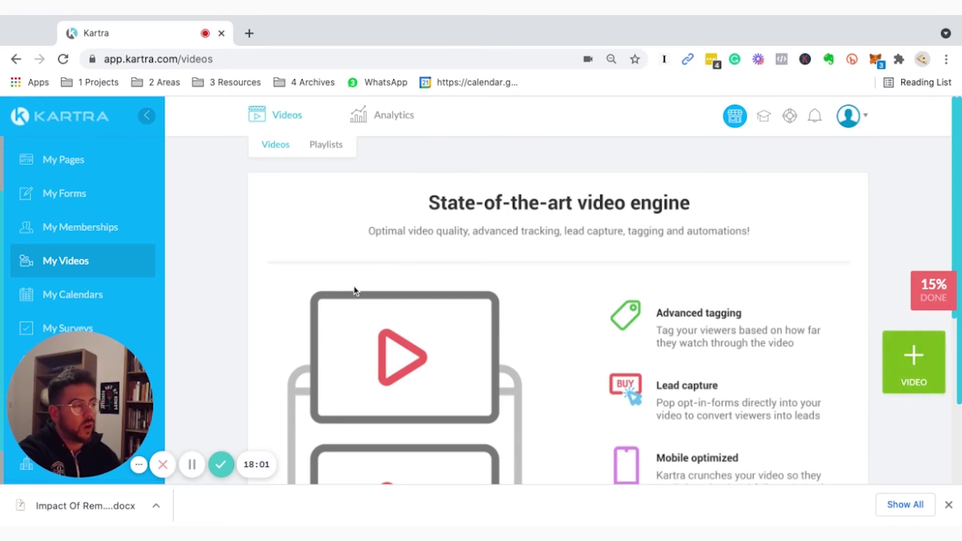
{"action": "scroll", "coordinate": [362, 308], "scroll_direction": "down", "scroll_amount": 3}
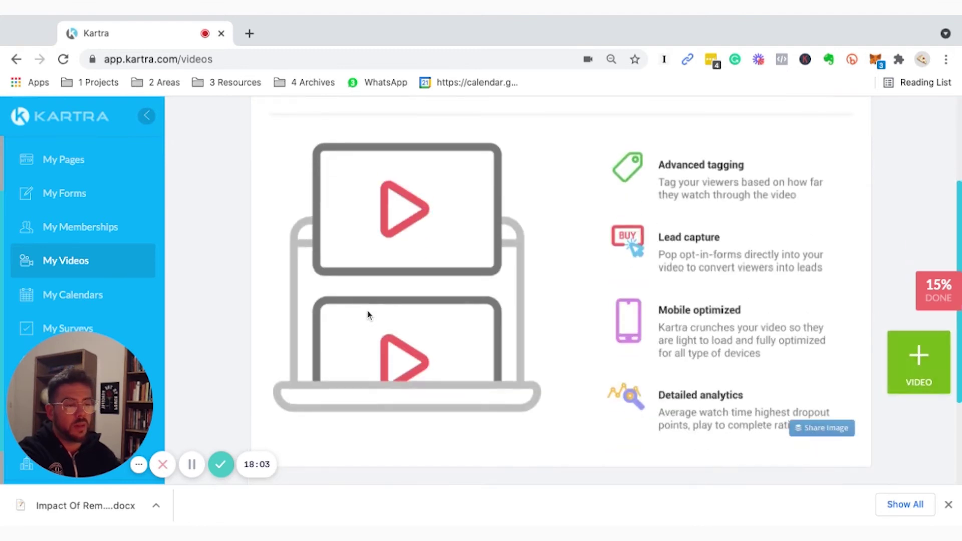
{"action": "scroll", "coordinate": [364, 301], "scroll_direction": "up", "scroll_amount": 3}
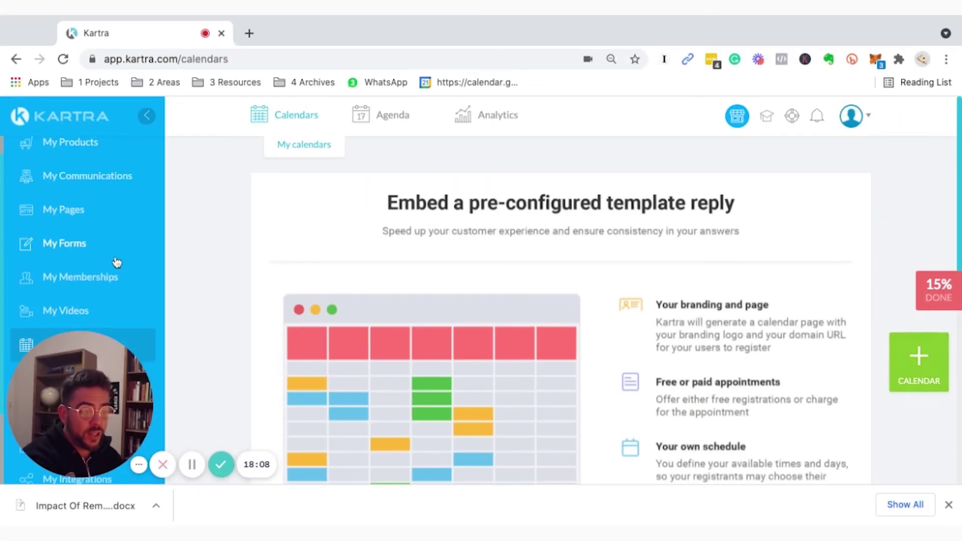
{"action": "scroll", "coordinate": [116, 263], "scroll_direction": "down", "scroll_amount": 3}
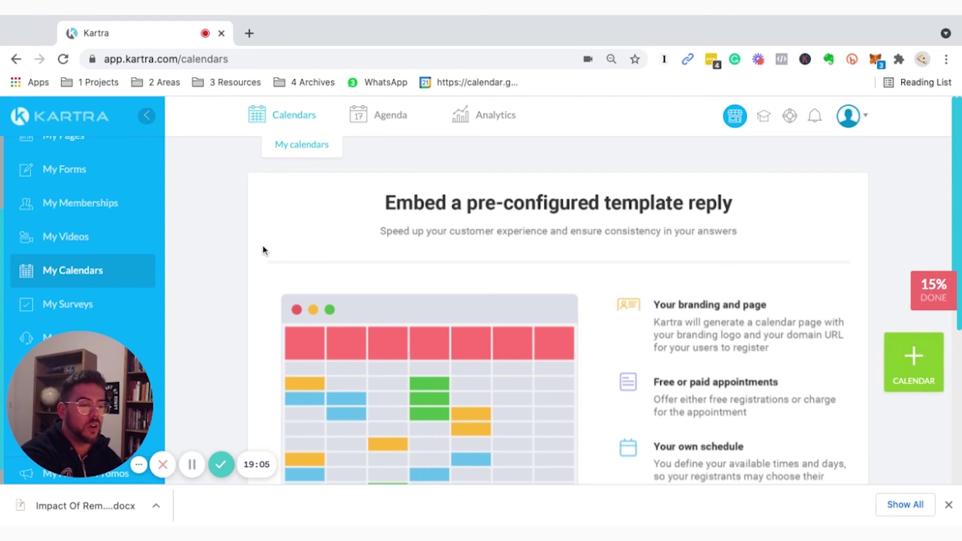
Scroll down the Surveys intro on segmenting leads with surveys and testing them with quizzes.
{"action": "scroll", "coordinate": [253, 253], "scroll_direction": "down", "scroll_amount": 2}
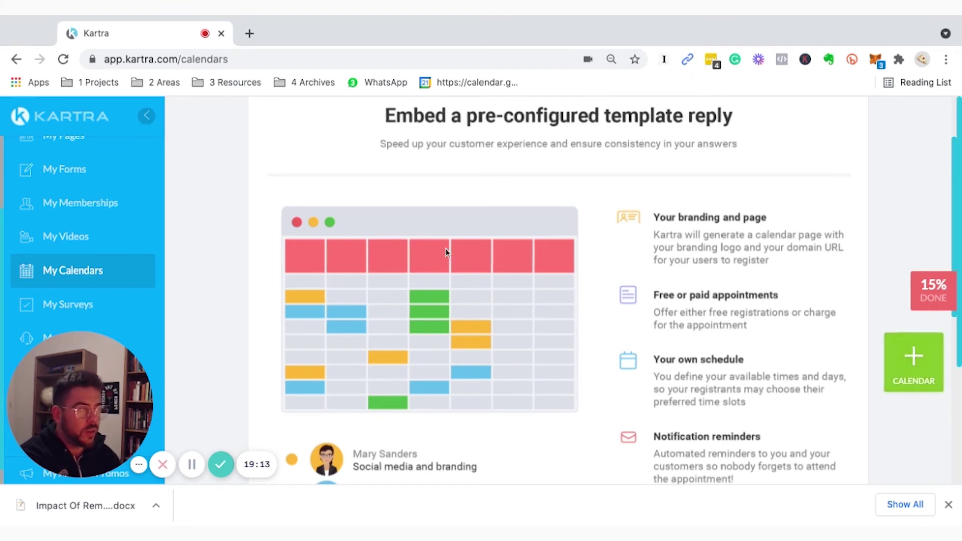
{"action": "scroll", "coordinate": [442, 251], "scroll_direction": "down", "scroll_amount": 1}
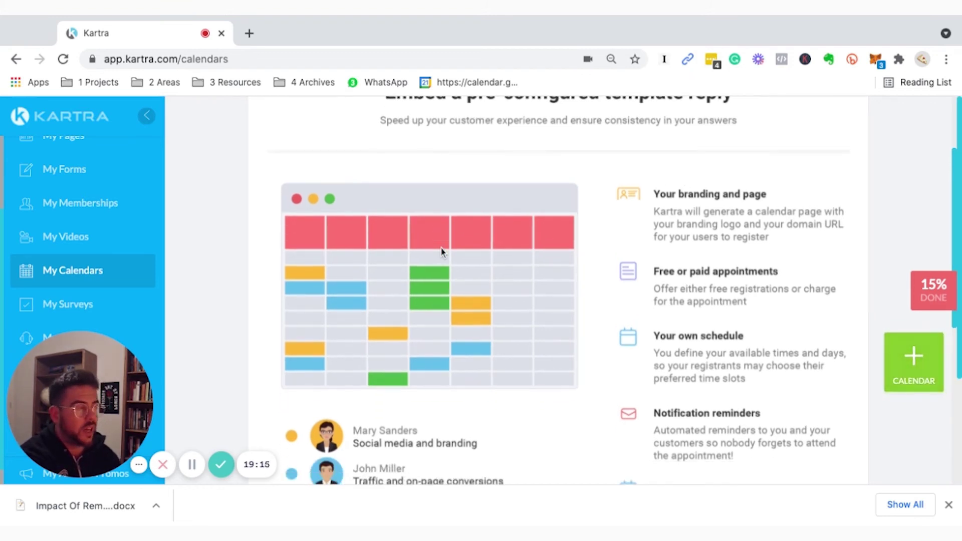
{"action": "scroll", "coordinate": [669, 377], "scroll_direction": "down", "scroll_amount": 1}
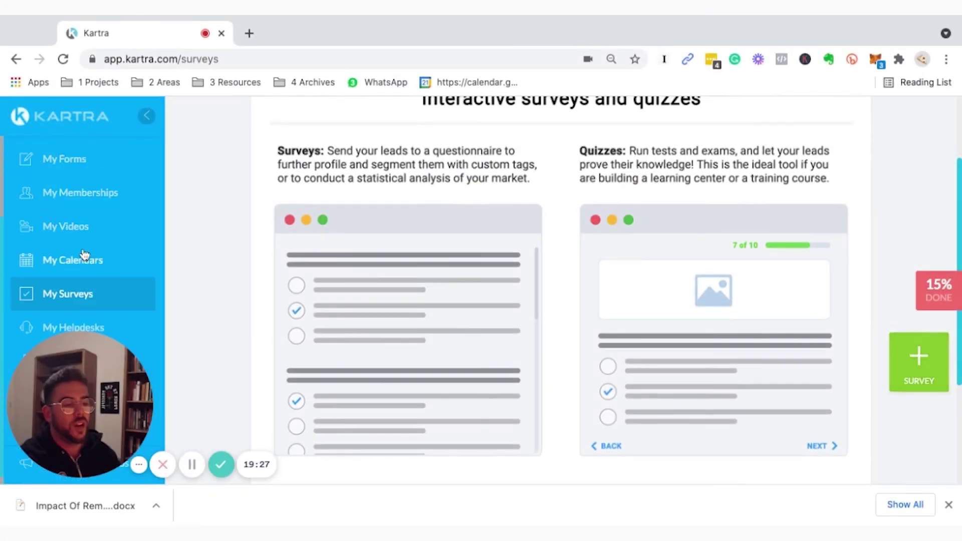
{"action": "scroll", "coordinate": [84, 255], "scroll_direction": "down", "scroll_amount": 1}
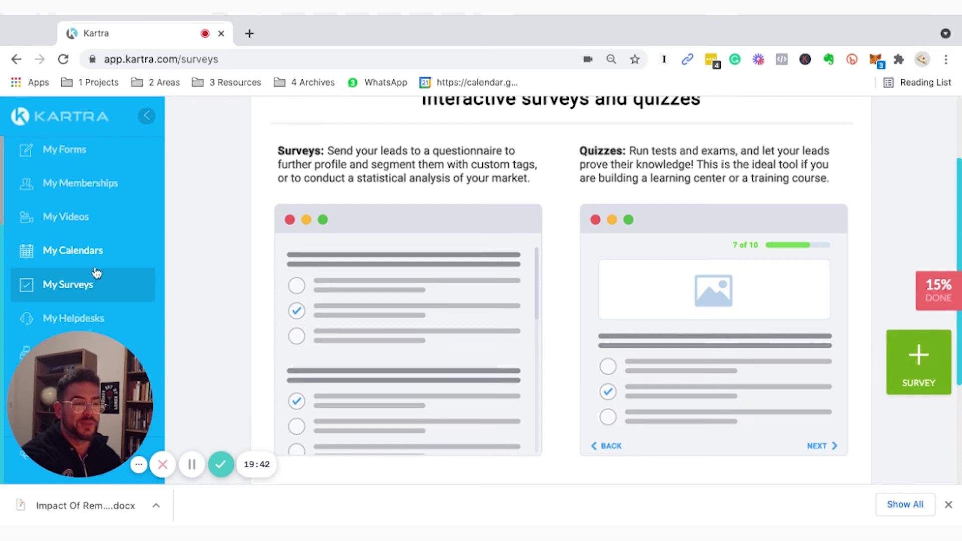
Scroll through the Surveys intro's sample survey and sample quiz illustrations.
{"action": "scroll", "coordinate": [248, 293], "scroll_direction": "up", "scroll_amount": 1}
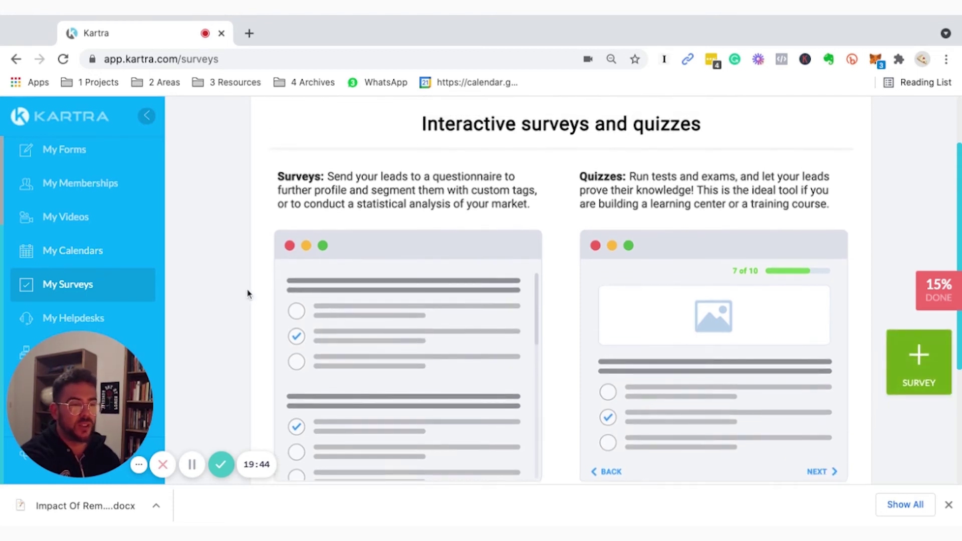
{"action": "scroll", "coordinate": [248, 293], "scroll_direction": "down", "scroll_amount": 1}
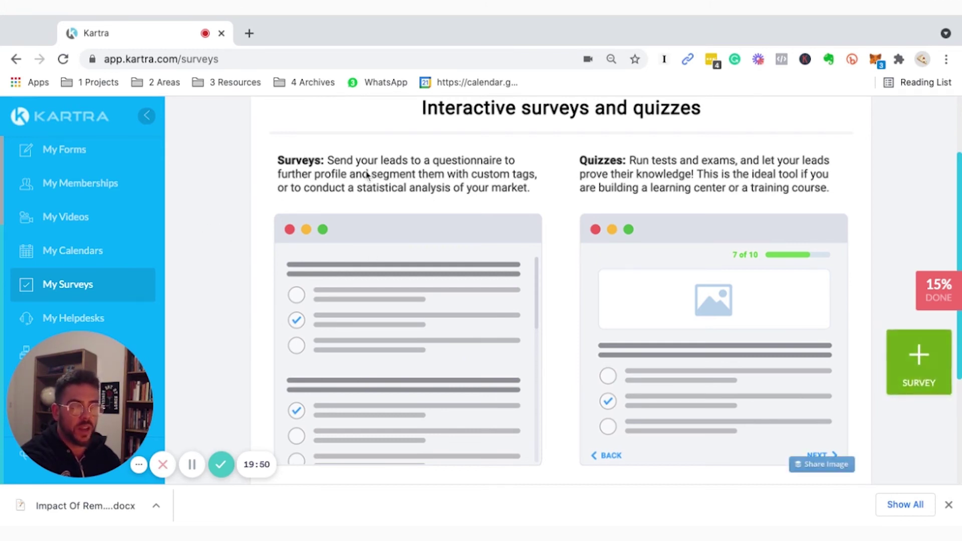
{"action": "scroll", "coordinate": [326, 180], "scroll_direction": "up", "scroll_amount": 5}
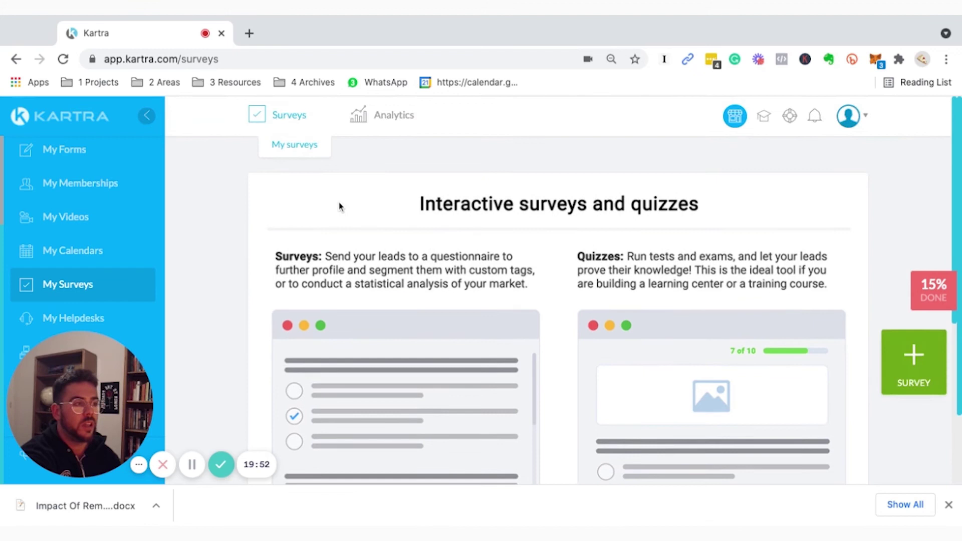
{"action": "scroll", "coordinate": [278, 219], "scroll_direction": "down", "scroll_amount": 1}
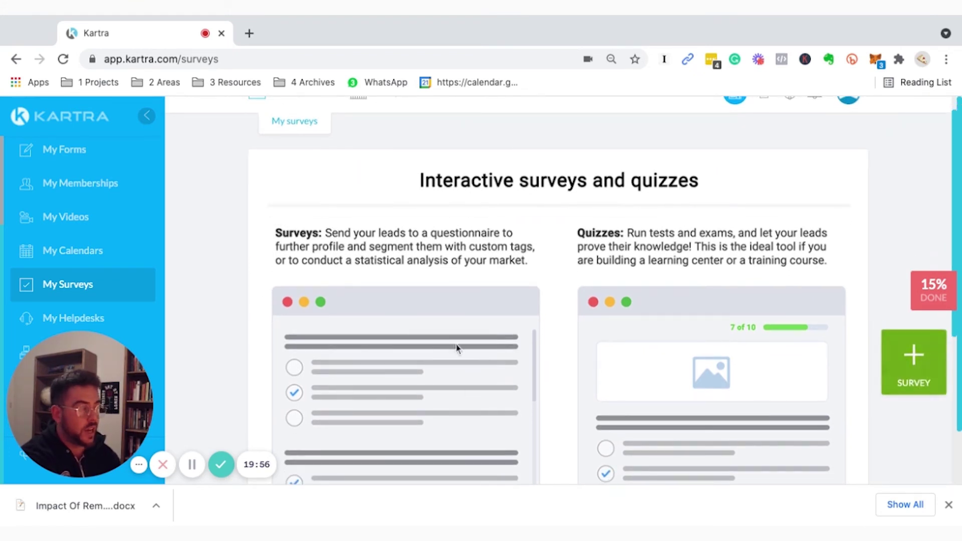
{"action": "scroll", "coordinate": [303, 313], "scroll_direction": "down", "scroll_amount": 5}
{"action": "scroll", "coordinate": [280, 317], "scroll_direction": "down", "scroll_amount": 5}
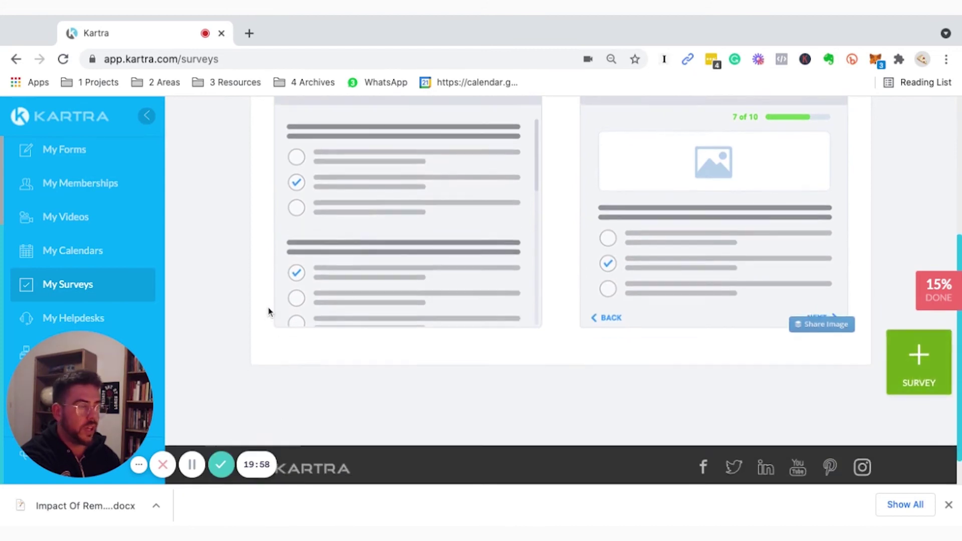
{"action": "scroll", "coordinate": [269, 313], "scroll_direction": "up", "scroll_amount": 6}
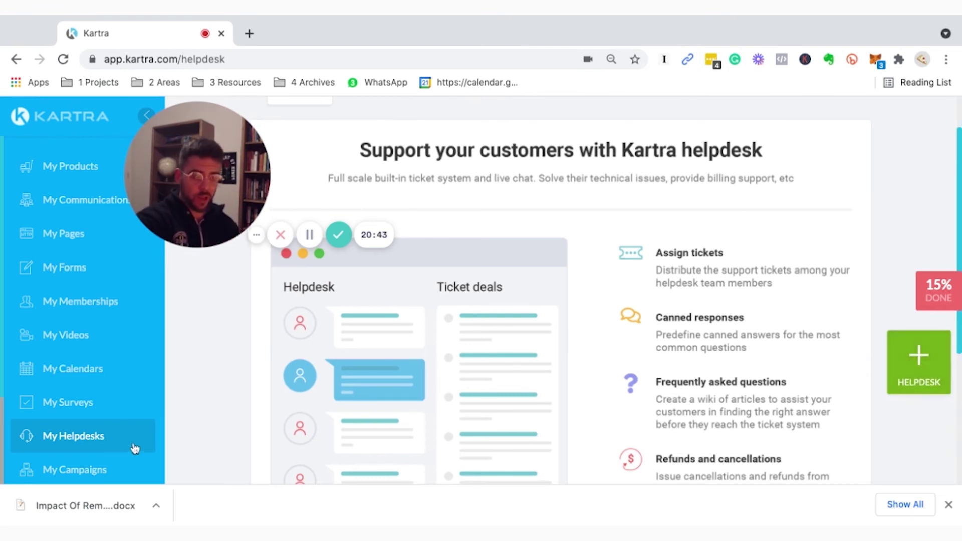
Browse the Available campaigns list: Simple List Builder, FreeMembership and VSL Campaign.
{"action": "scroll", "coordinate": [434, 243], "scroll_direction": "up", "scroll_amount": 1}
{"action": "scroll", "coordinate": [435, 237], "scroll_direction": "up", "scroll_amount": 2}
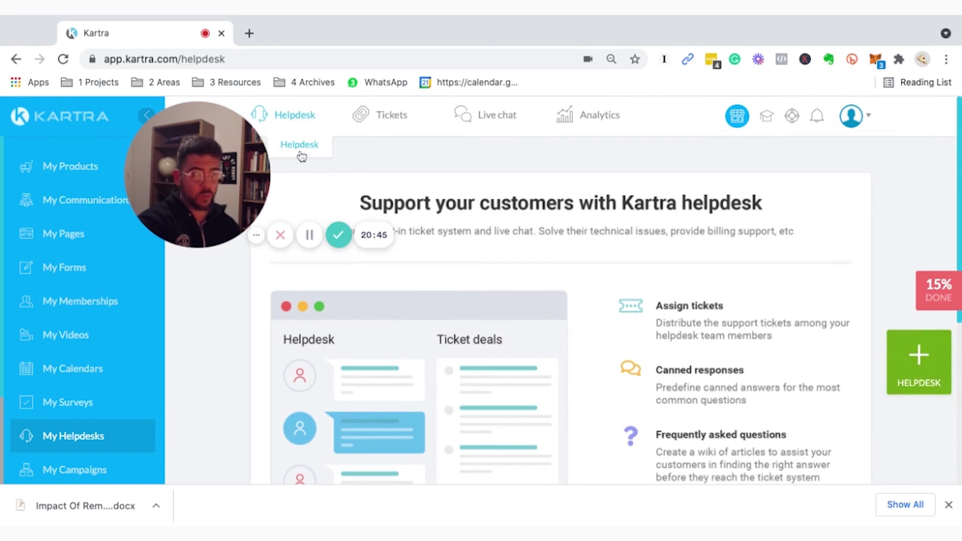
{"action": "mouse_move", "coordinate": [387, 123]}
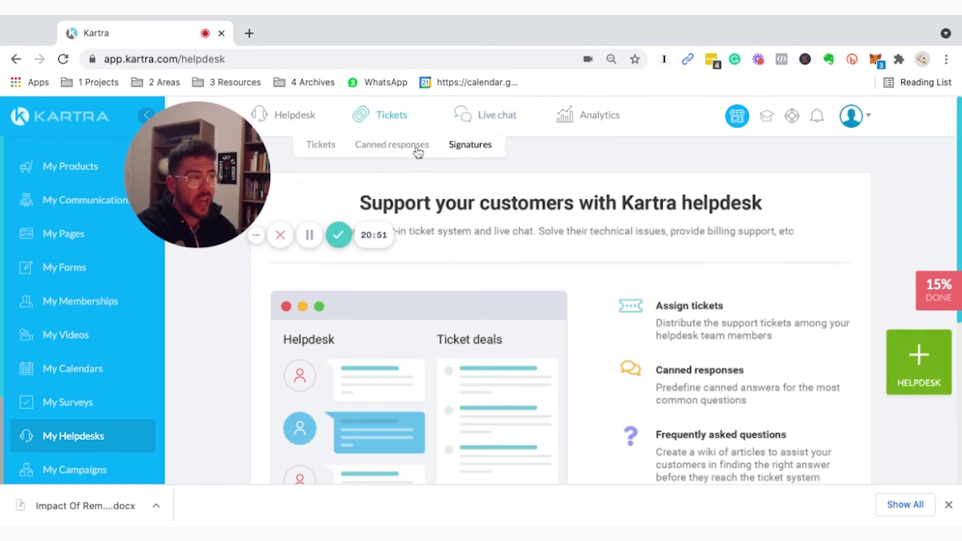
{"action": "mouse_move", "coordinate": [299, 122]}
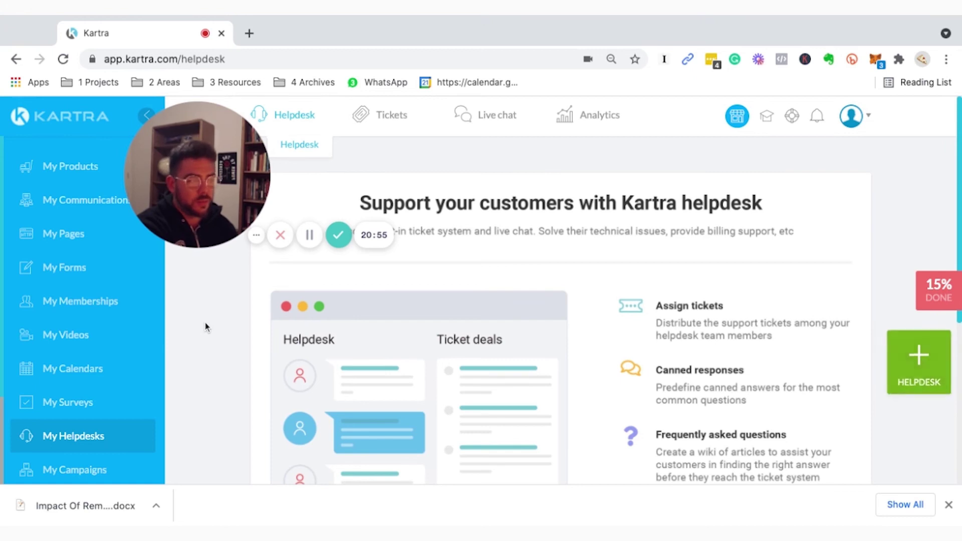
{"action": "scroll", "coordinate": [205, 326], "scroll_direction": "down", "scroll_amount": 1}
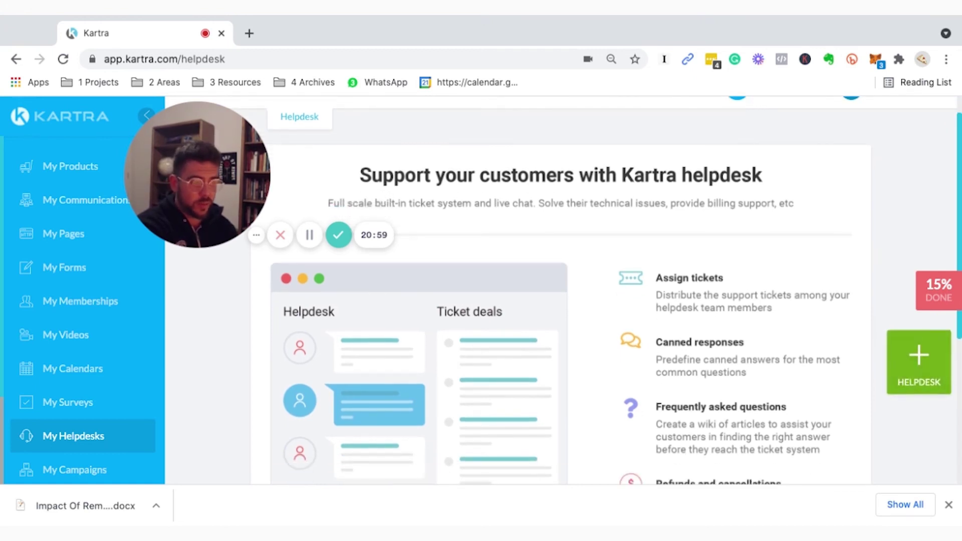
{"action": "scroll", "coordinate": [561, 291], "scroll_direction": "down", "scroll_amount": 3}
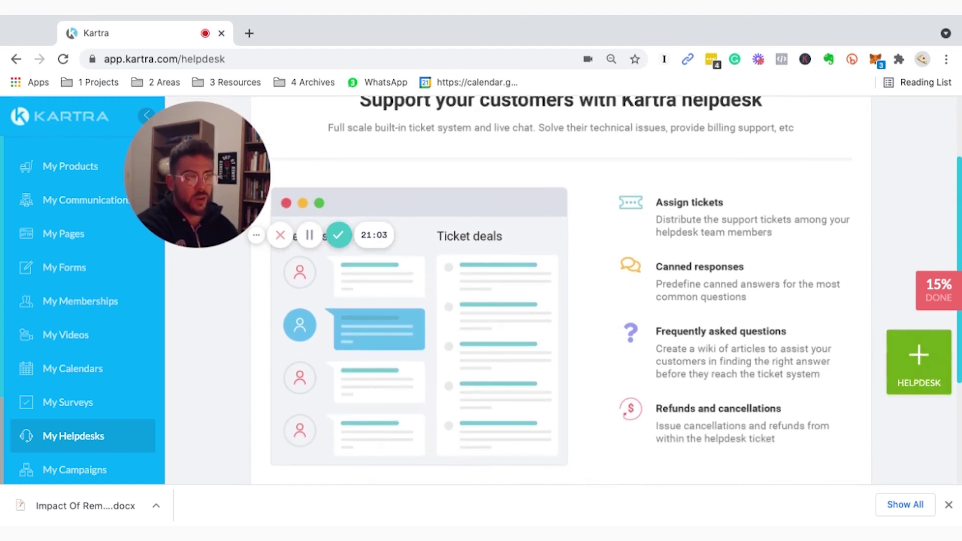
{"action": "scroll", "coordinate": [617, 393], "scroll_direction": "down", "scroll_amount": 1}
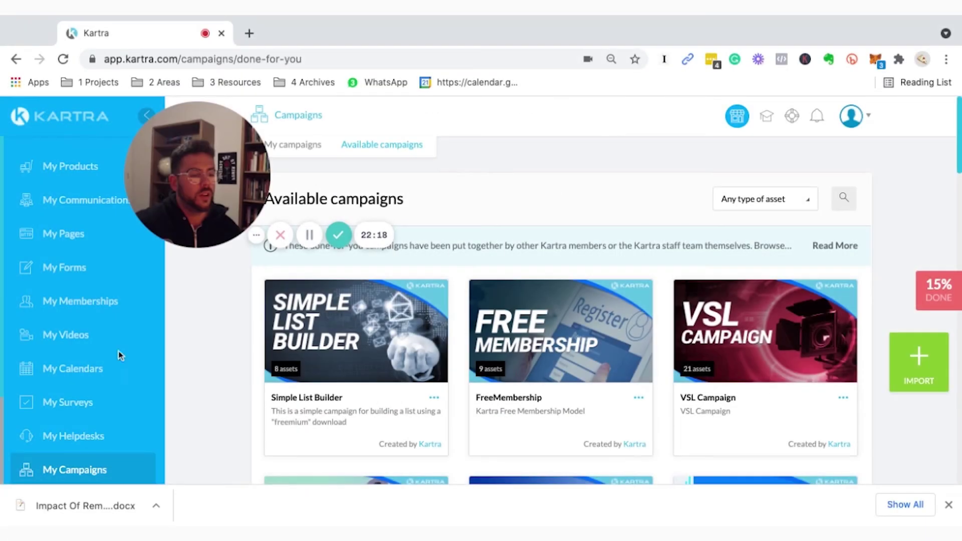
{"action": "scroll", "coordinate": [118, 353], "scroll_direction": "down", "scroll_amount": 3}
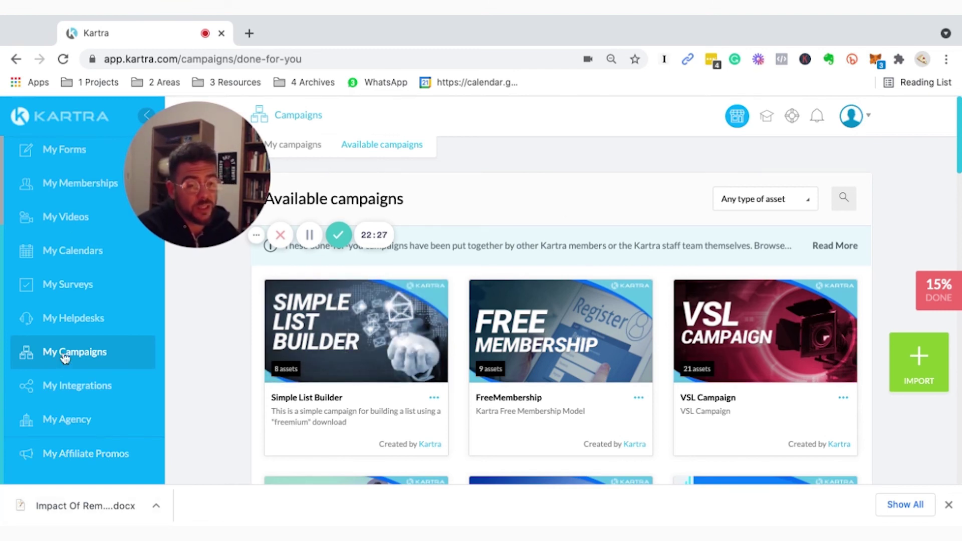
Load the remaining done-for-you campaigns with Show more at the bottom of the list.
{"action": "mouse_move", "coordinate": [490, 353]}
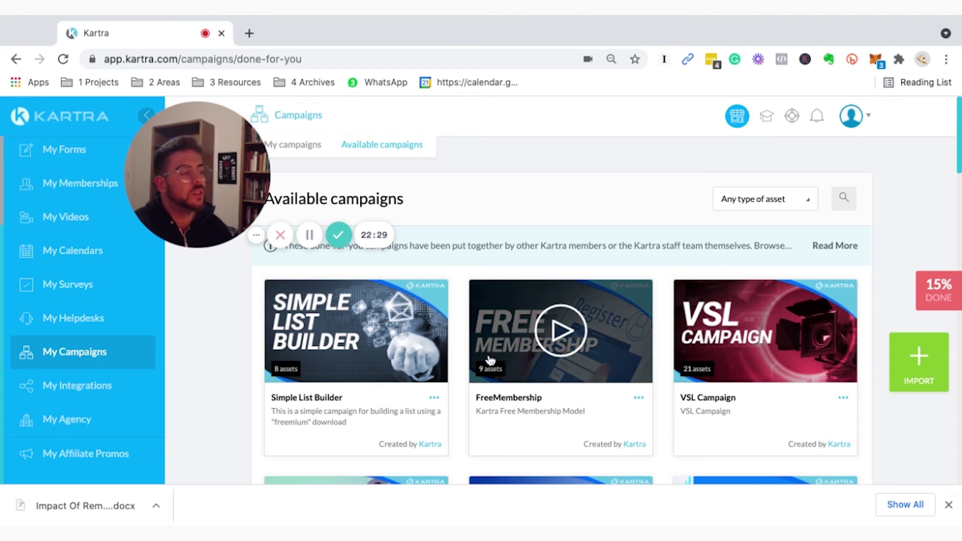
{"action": "mouse_move", "coordinate": [380, 309]}
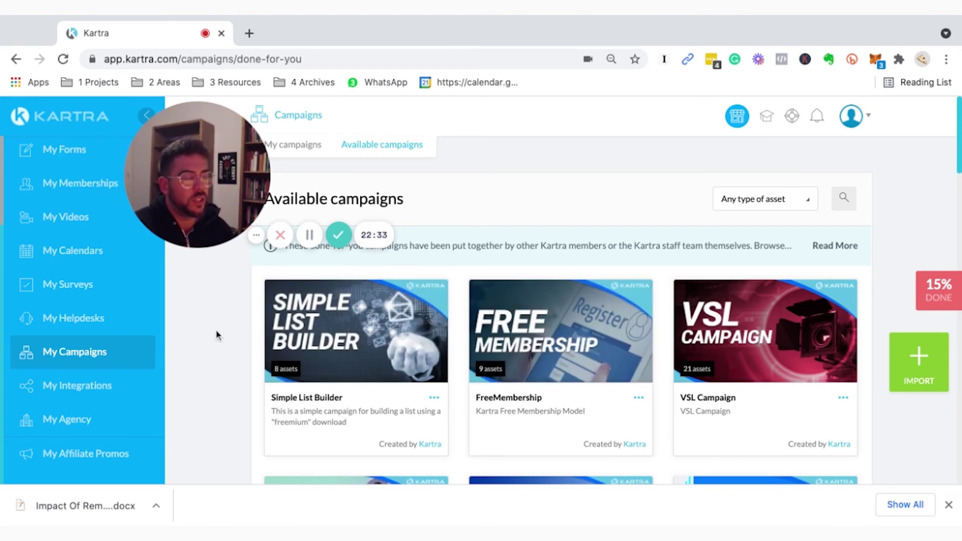
{"action": "scroll", "coordinate": [216, 335], "scroll_direction": "down", "scroll_amount": 5}
{"action": "scroll", "coordinate": [347, 383], "scroll_direction": "down", "scroll_amount": 13}
{"action": "scroll", "coordinate": [589, 297], "scroll_direction": "down", "scroll_amount": 15}
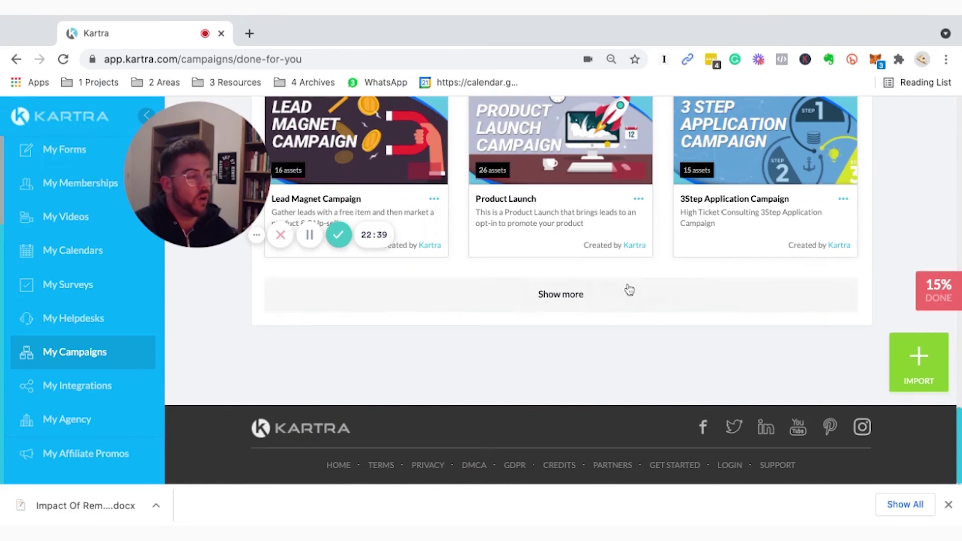
{"action": "left_click", "coordinate": [576, 292]}
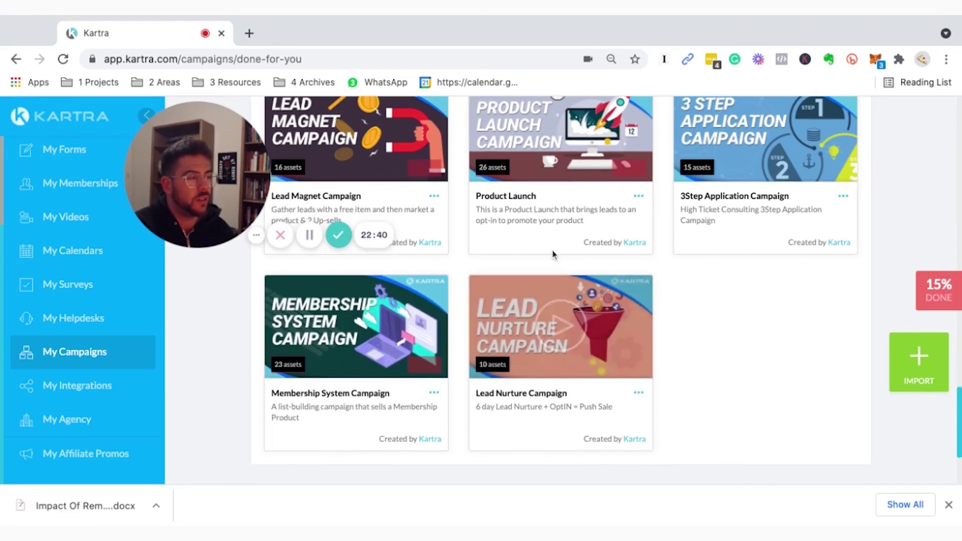
Bring up the Simple List Builder campaign's '...' options menu.
{"action": "scroll", "coordinate": [555, 260], "scroll_direction": "up", "scroll_amount": 20}
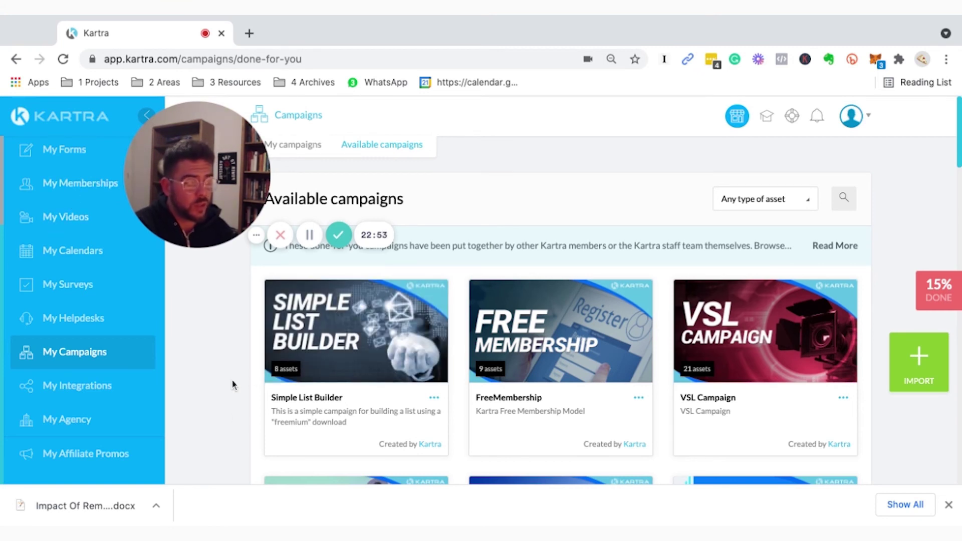
{"action": "scroll", "coordinate": [428, 399], "scroll_direction": "down", "scroll_amount": 1}
{"action": "left_click", "coordinate": [434, 398]}
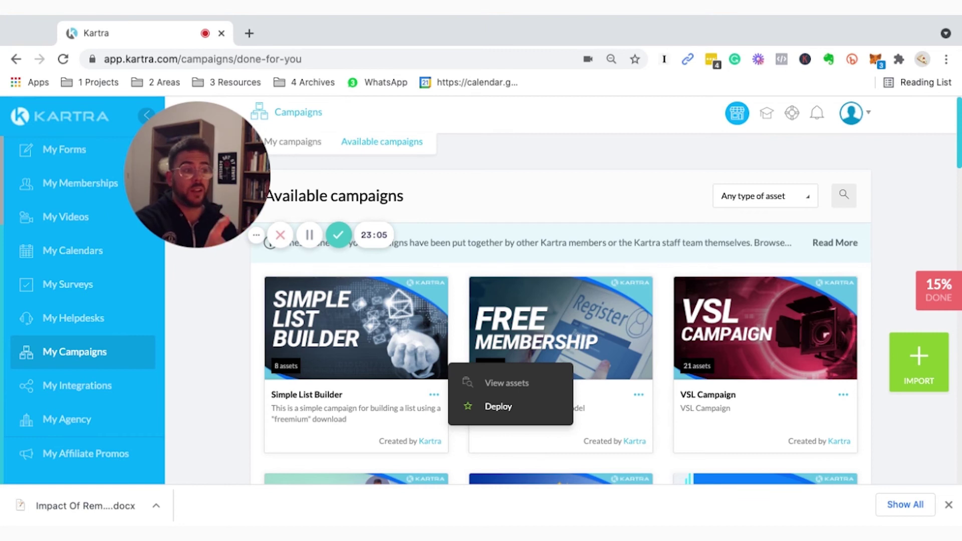
View the Simple List Builder assets: 4 pages plus a tag, list, form and sequence.
{"action": "left_click", "coordinate": [507, 383]}
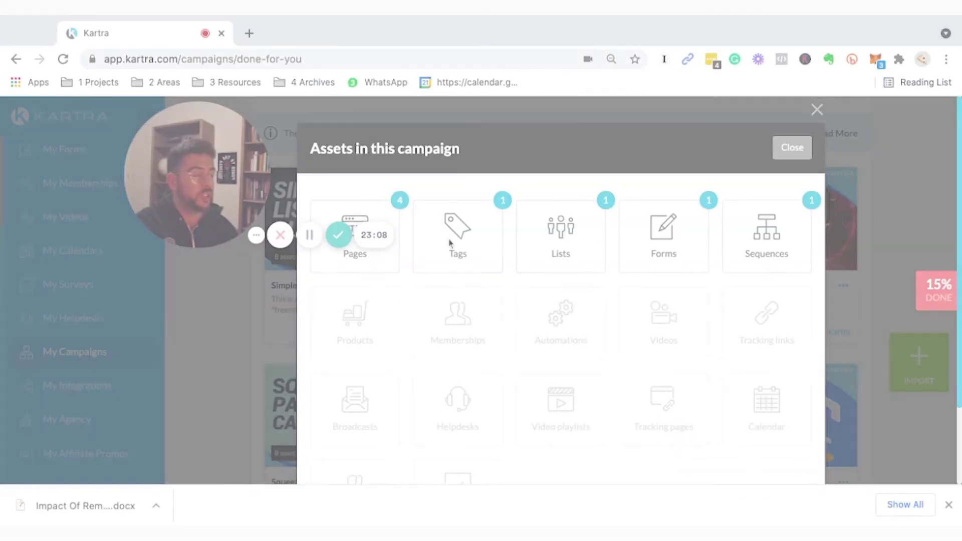
{"action": "scroll", "coordinate": [456, 241], "scroll_direction": "down", "scroll_amount": 1}
{"action": "scroll", "coordinate": [437, 240], "scroll_direction": "up", "scroll_amount": 1}
{"action": "scroll", "coordinate": [393, 186], "scroll_direction": "down", "scroll_amount": 1}
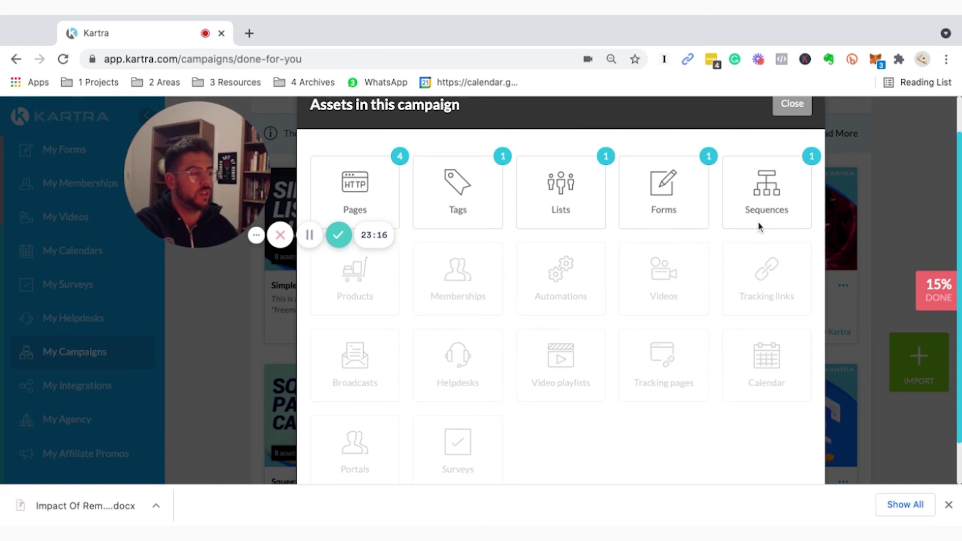
{"action": "scroll", "coordinate": [508, 301], "scroll_direction": "down", "scroll_amount": 2}
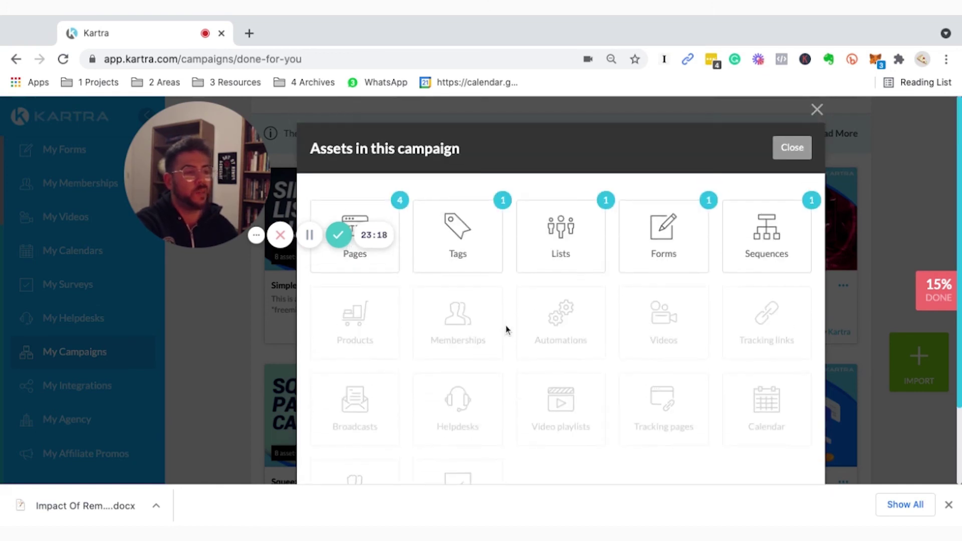
{"action": "left_click", "coordinate": [792, 148]}
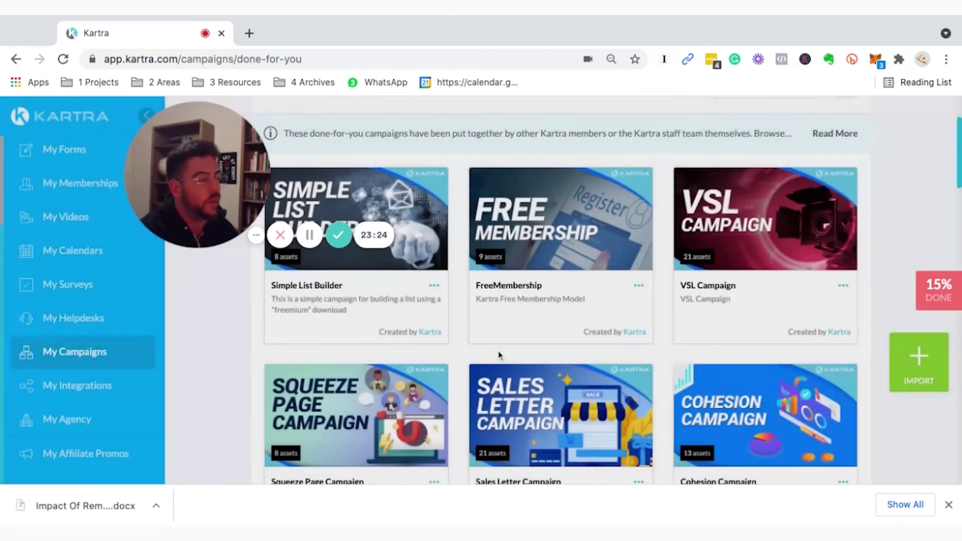
{"action": "scroll", "coordinate": [521, 341], "scroll_direction": "down", "scroll_amount": 3}
{"action": "scroll", "coordinate": [533, 330], "scroll_direction": "down", "scroll_amount": 5}
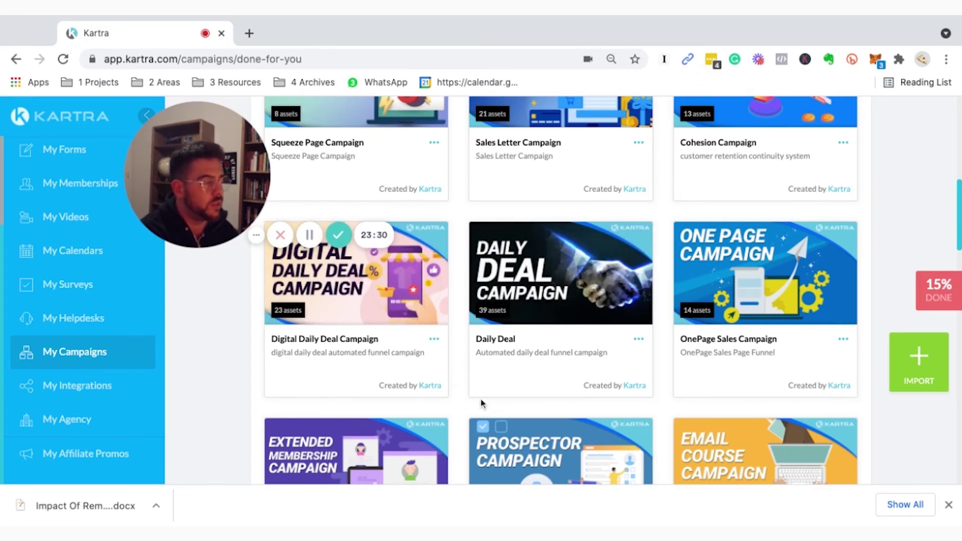
{"action": "scroll", "coordinate": [312, 368], "scroll_direction": "up", "scroll_amount": 6}
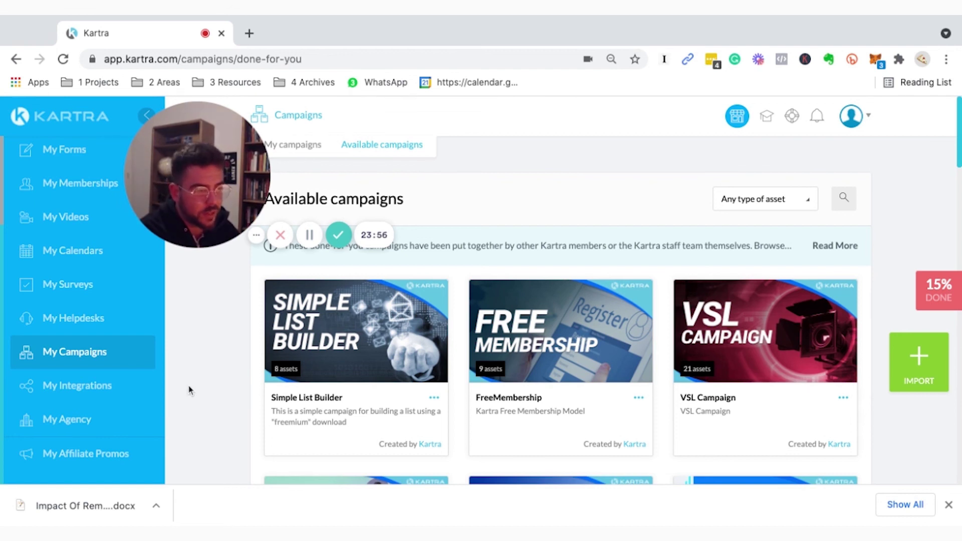
{"action": "scroll", "coordinate": [75, 334], "scroll_direction": "up", "scroll_amount": 3}
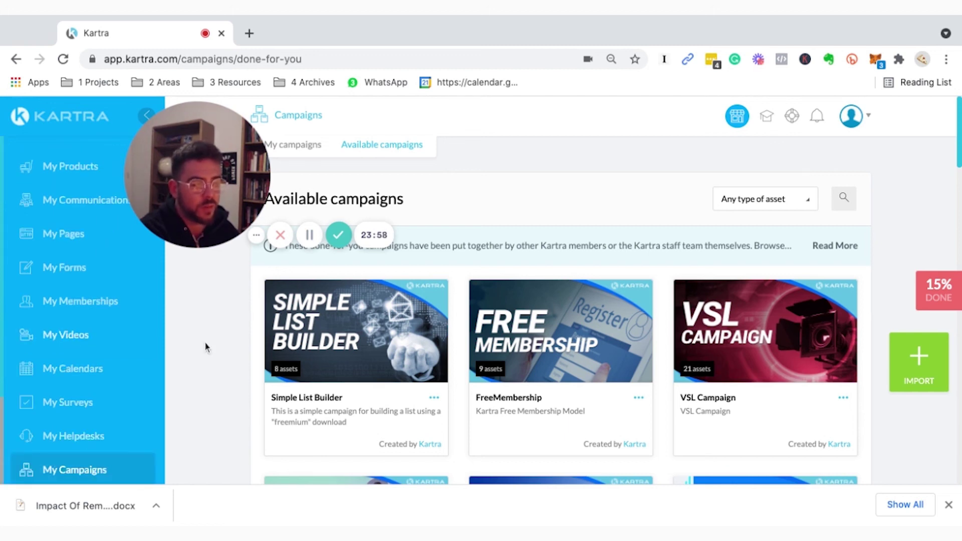